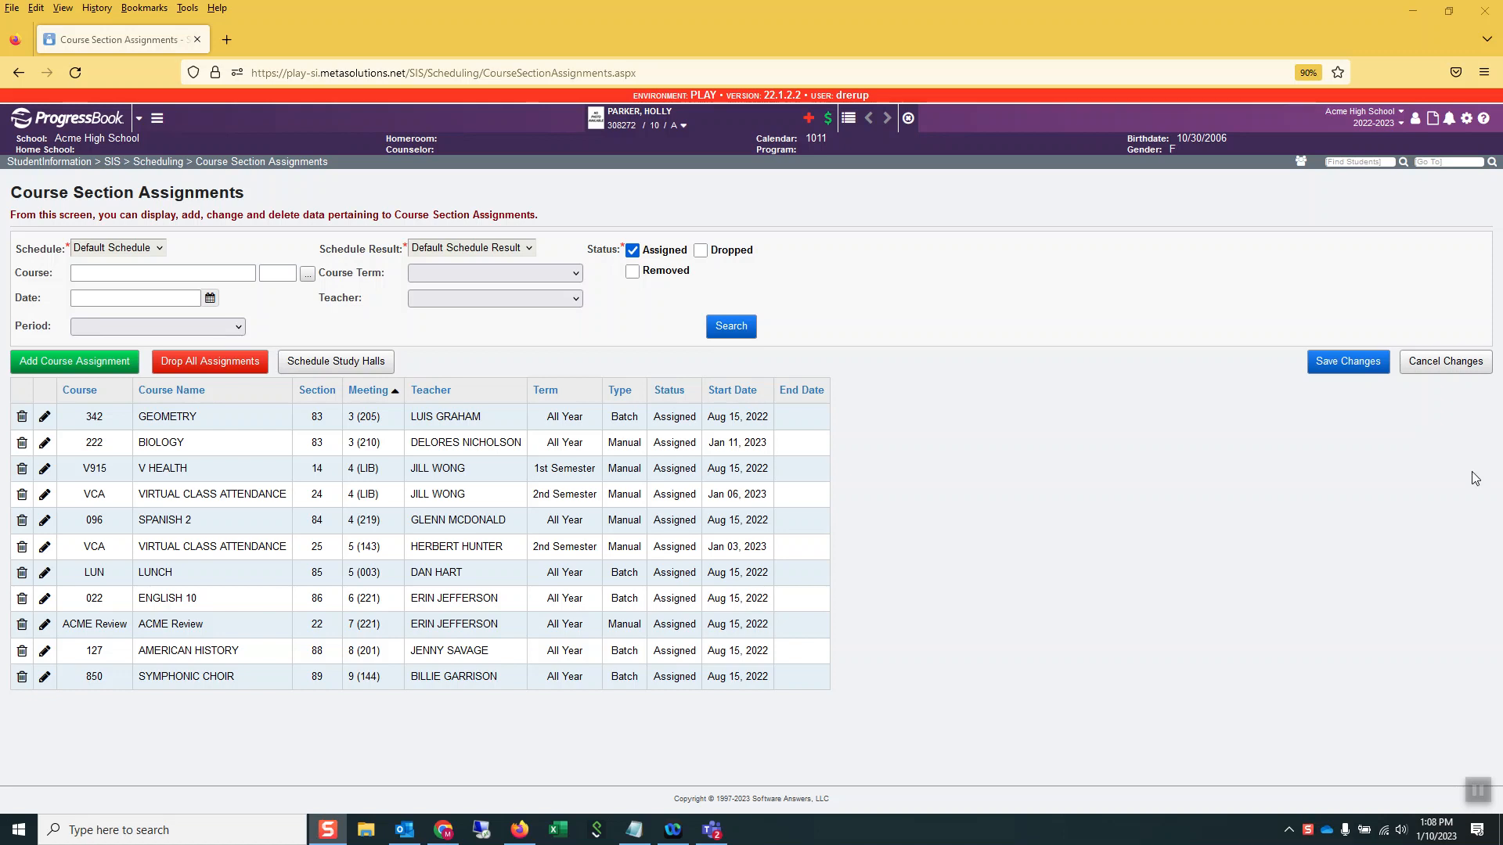
# Search for the "student marks" screen and open it to view the current student's marks
pyautogui.click(1433, 162)
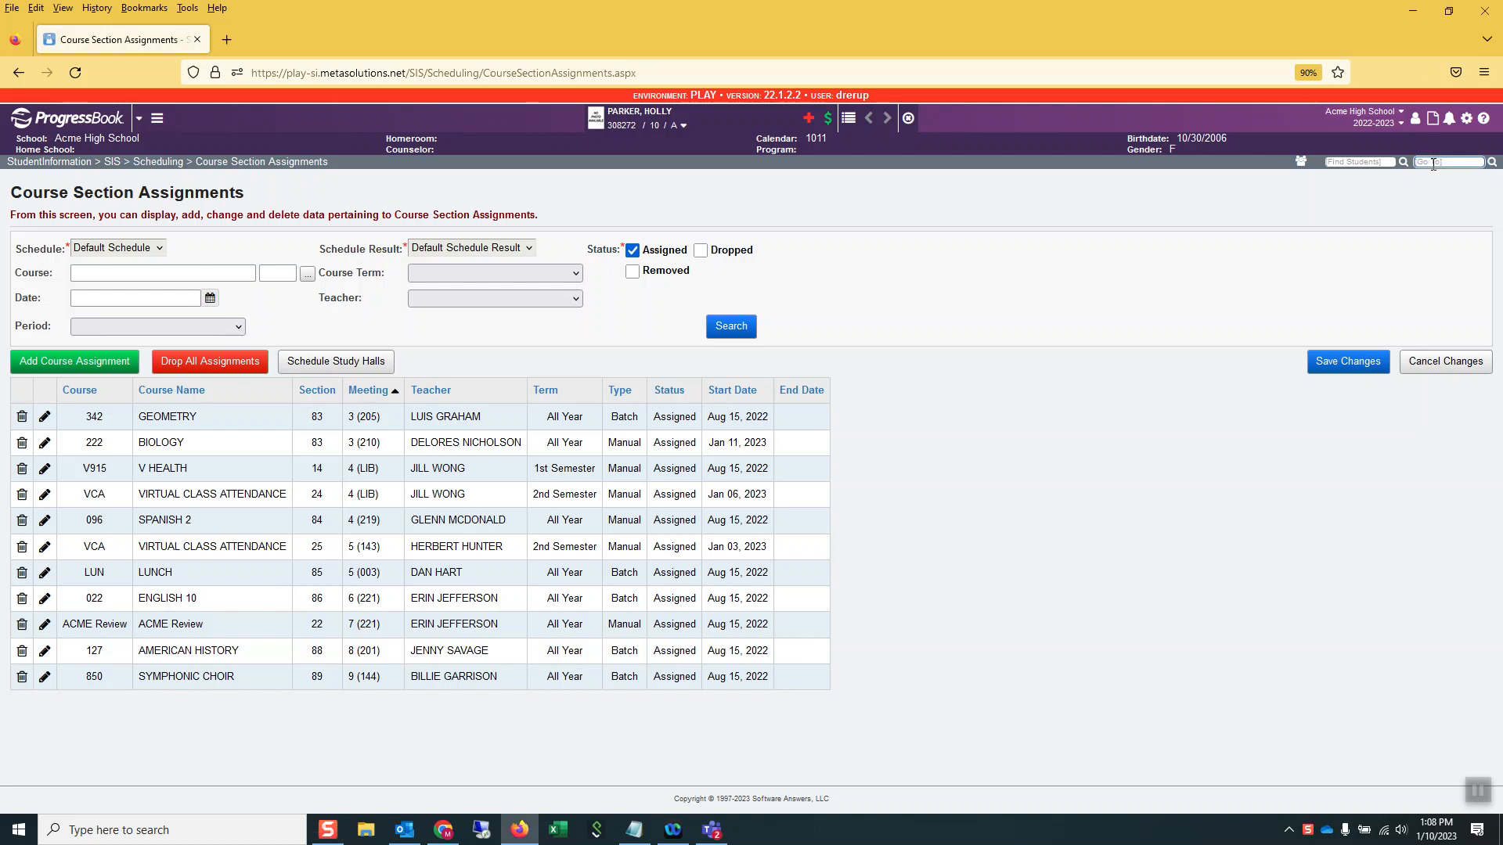
pyautogui.write('student marks')
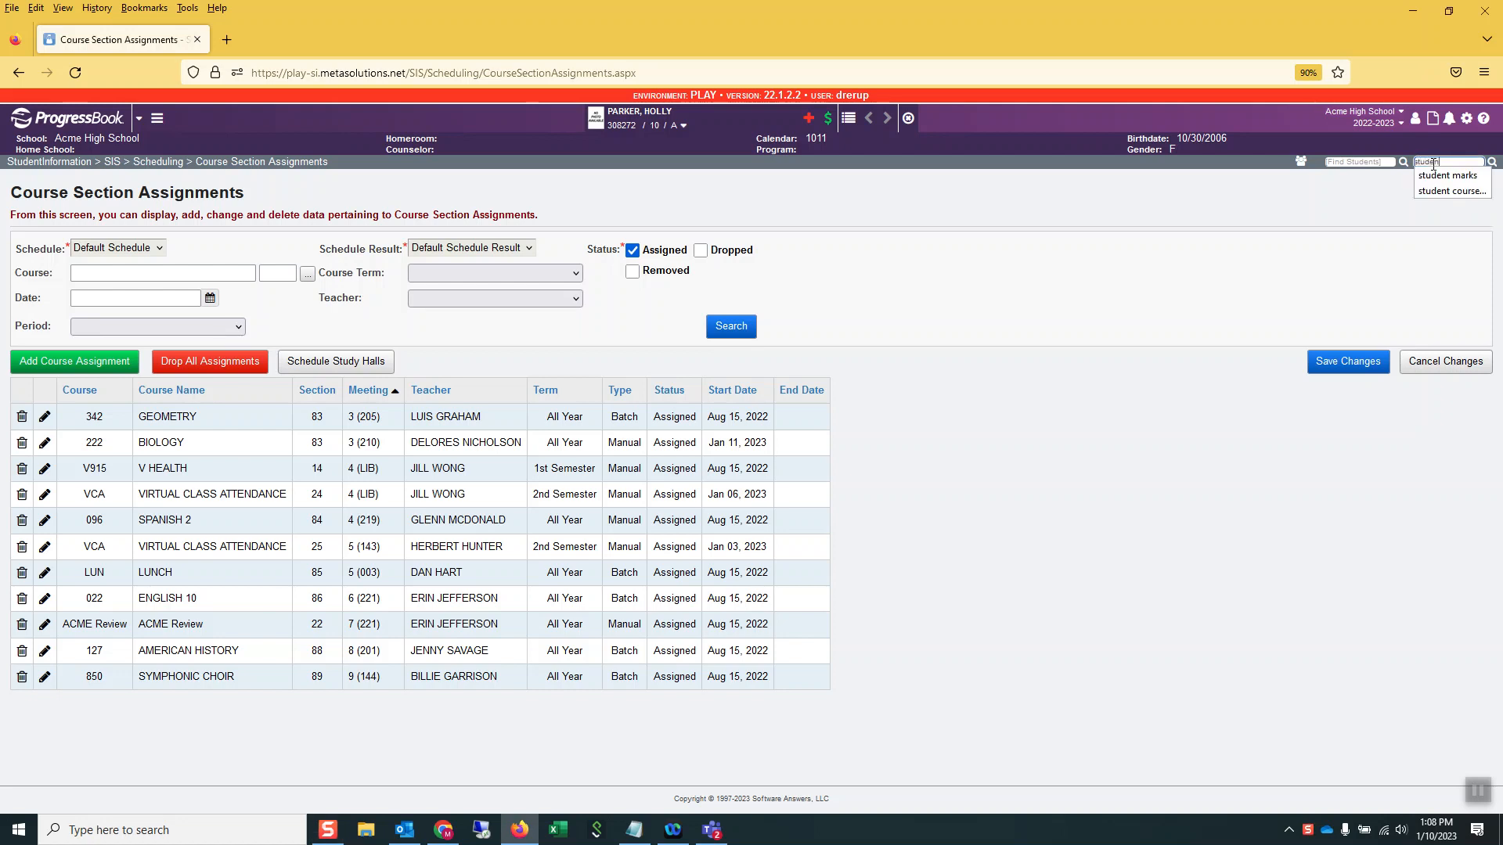
pyautogui.press('Return')
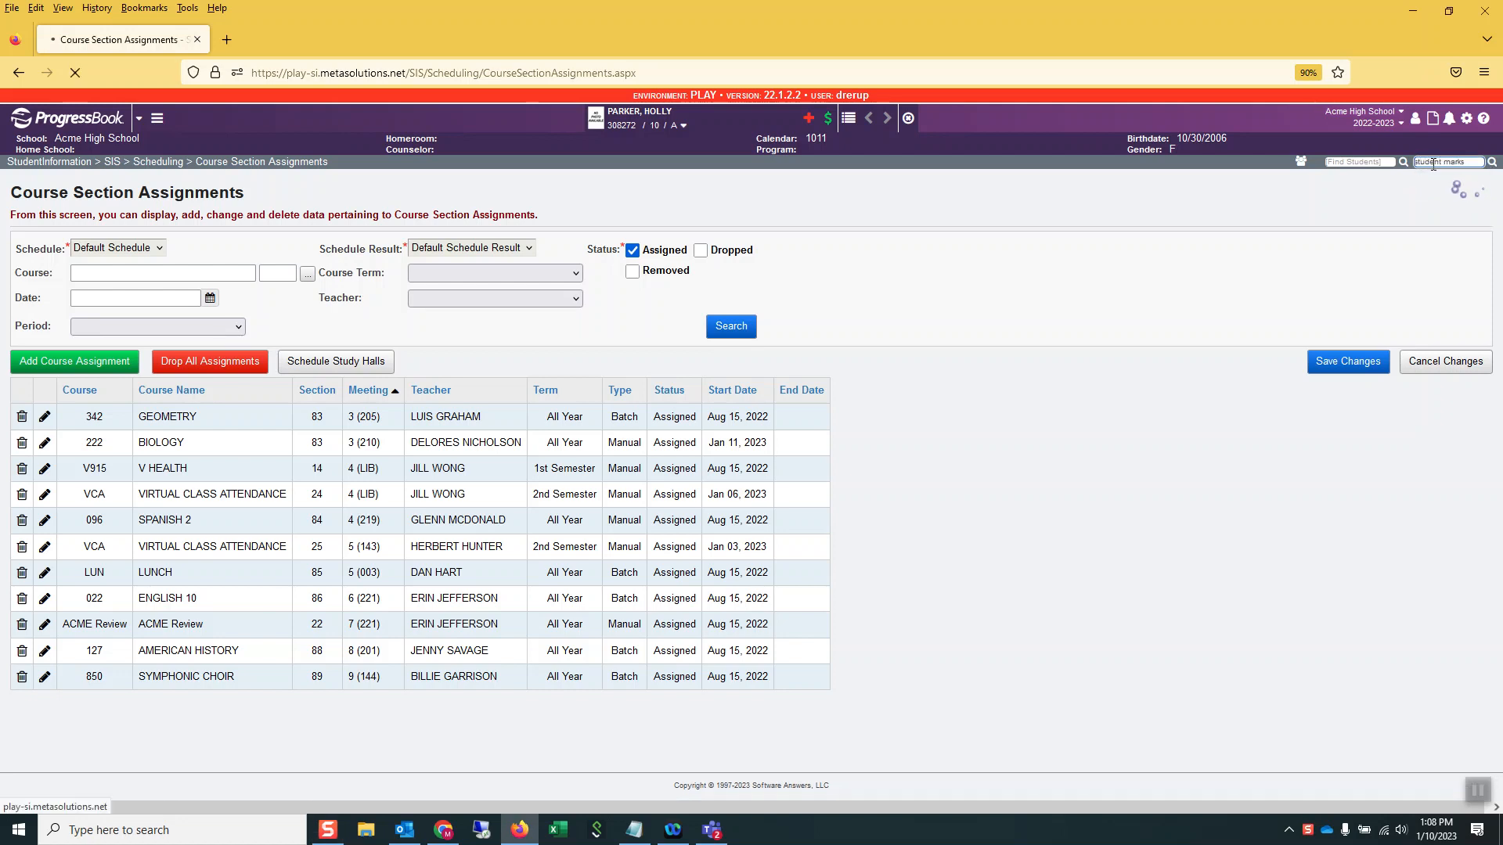
pyautogui.click(279, 273)
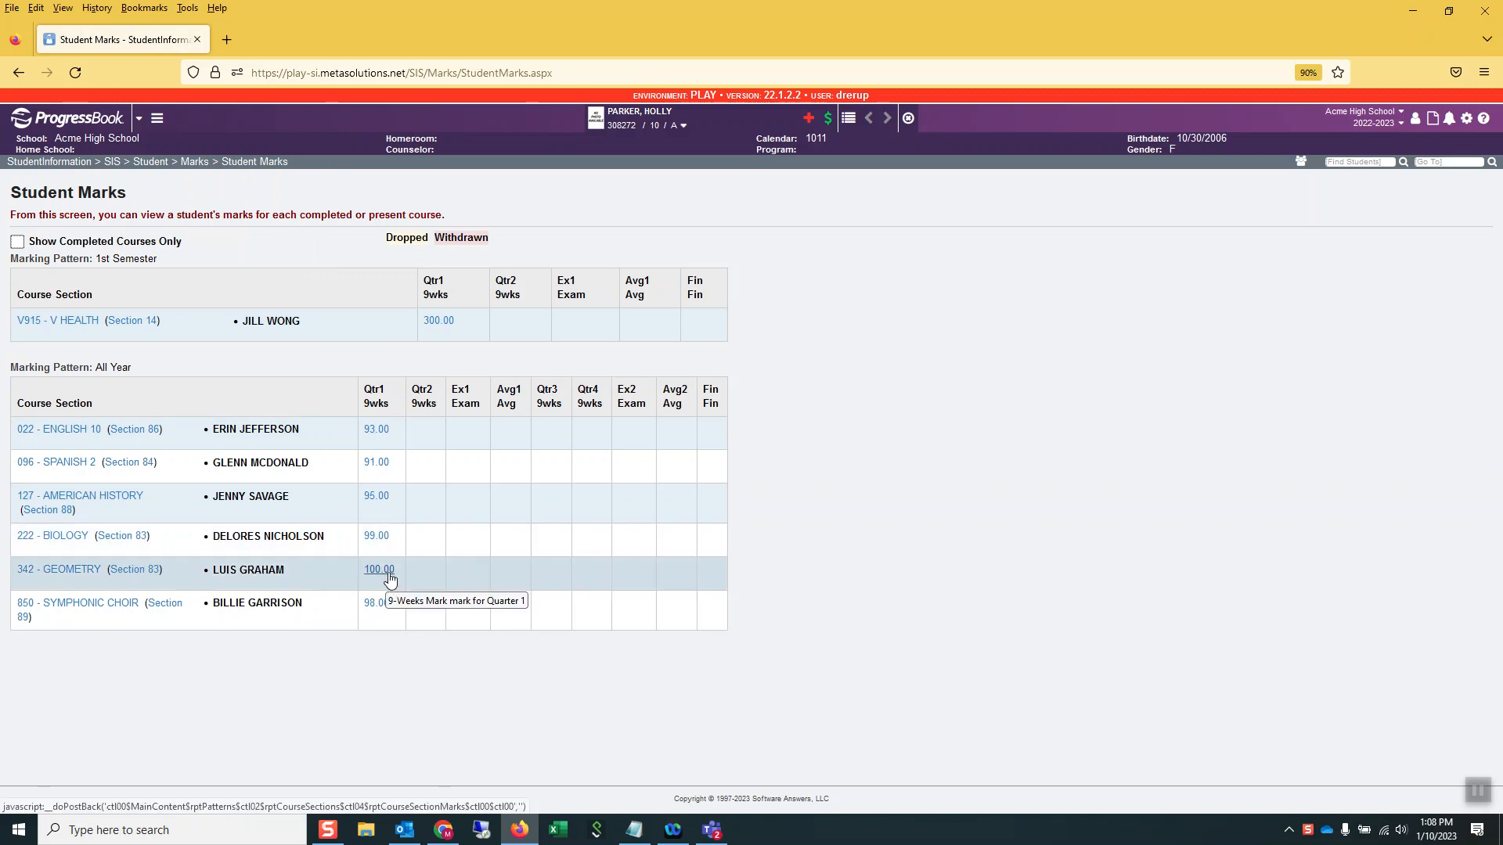
# Search the system's screens for course section management and open Bulk Course Section Management
pyautogui.click(1441, 163)
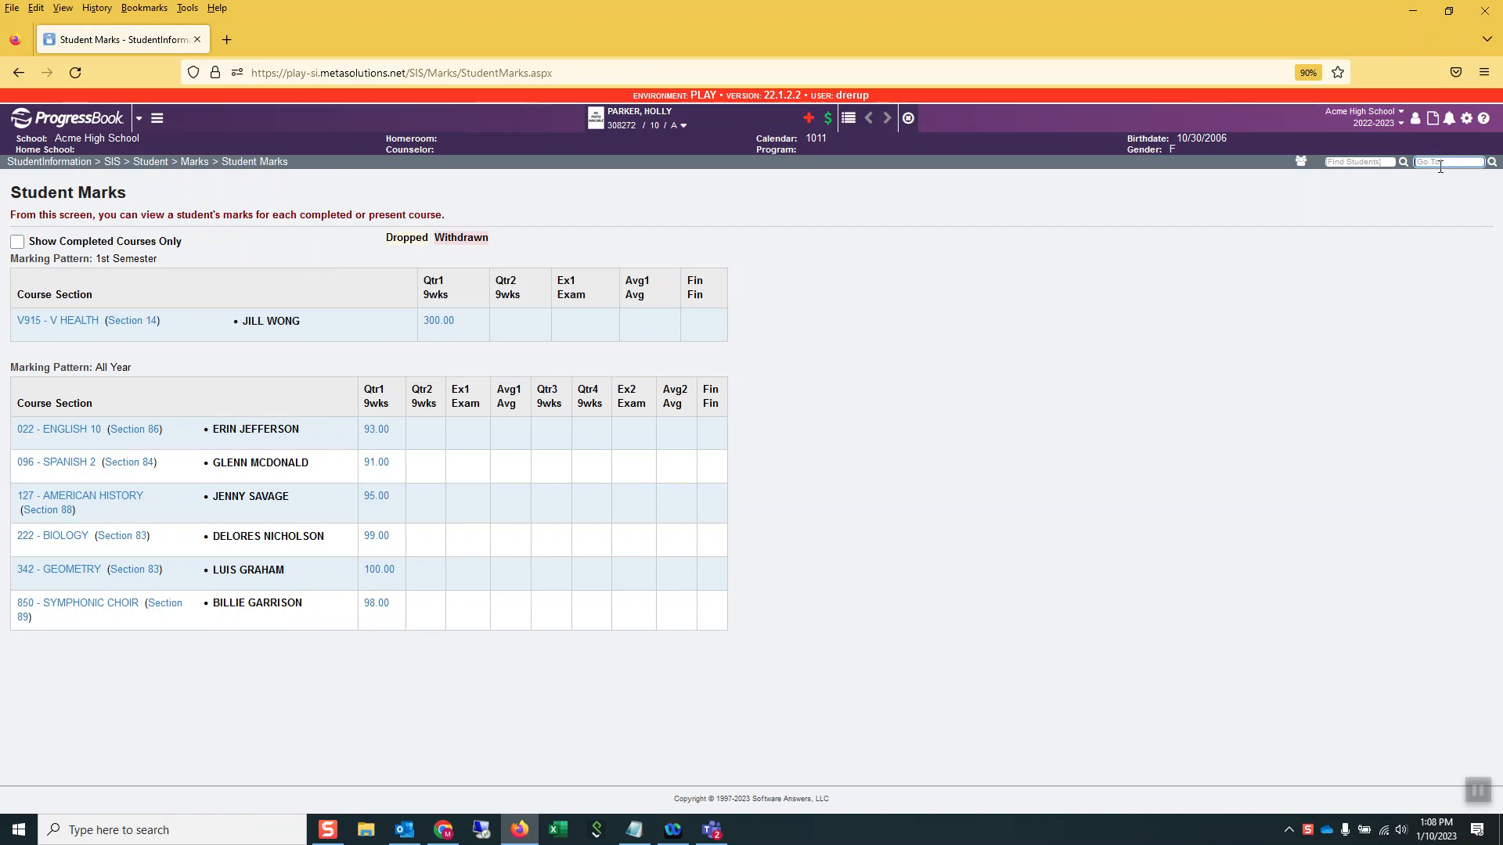
pyautogui.write('course section man')
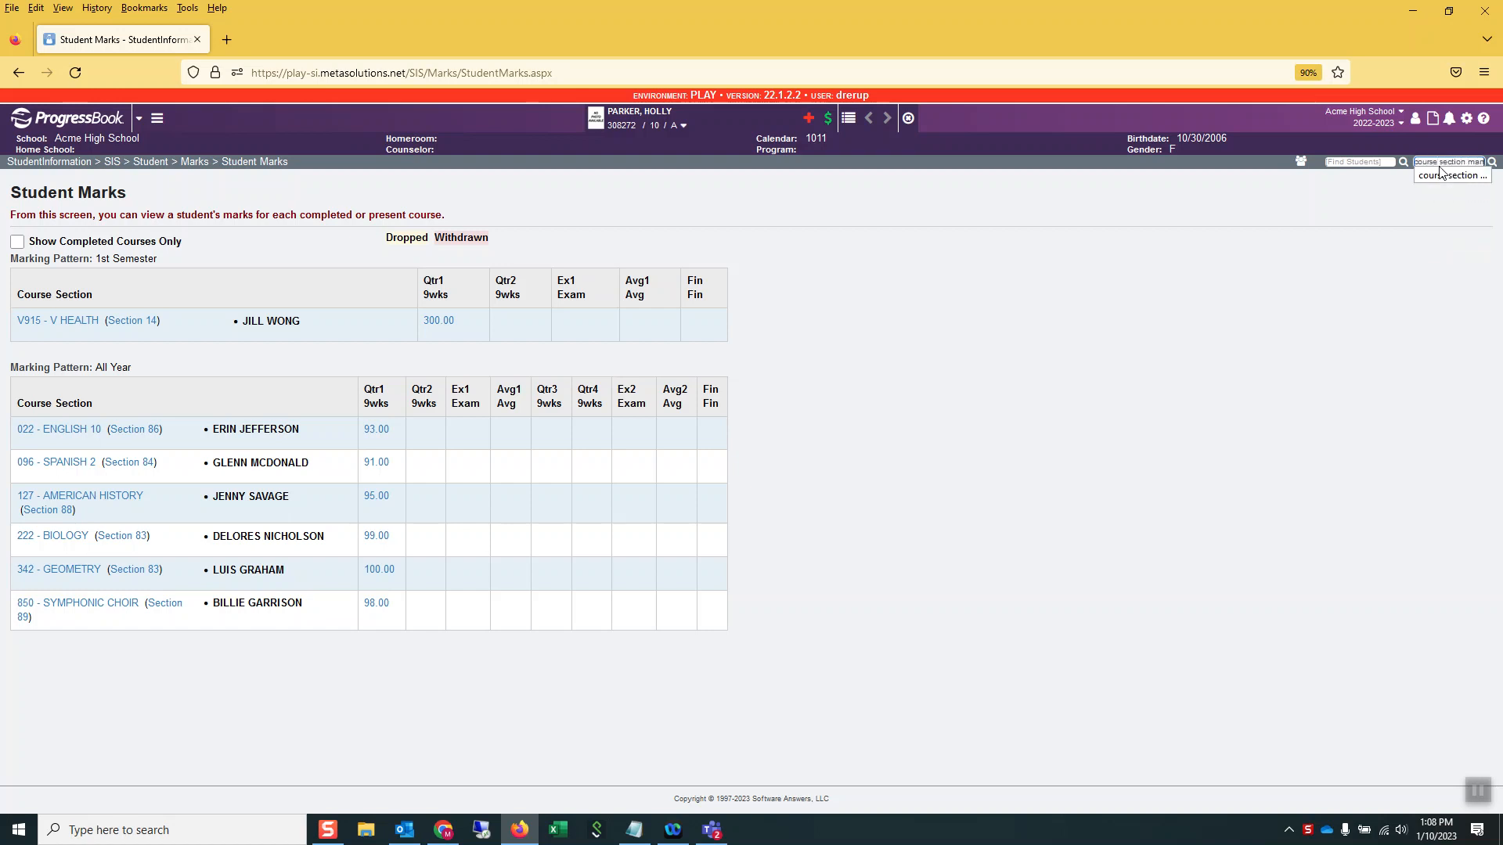
pyautogui.click(1448, 175)
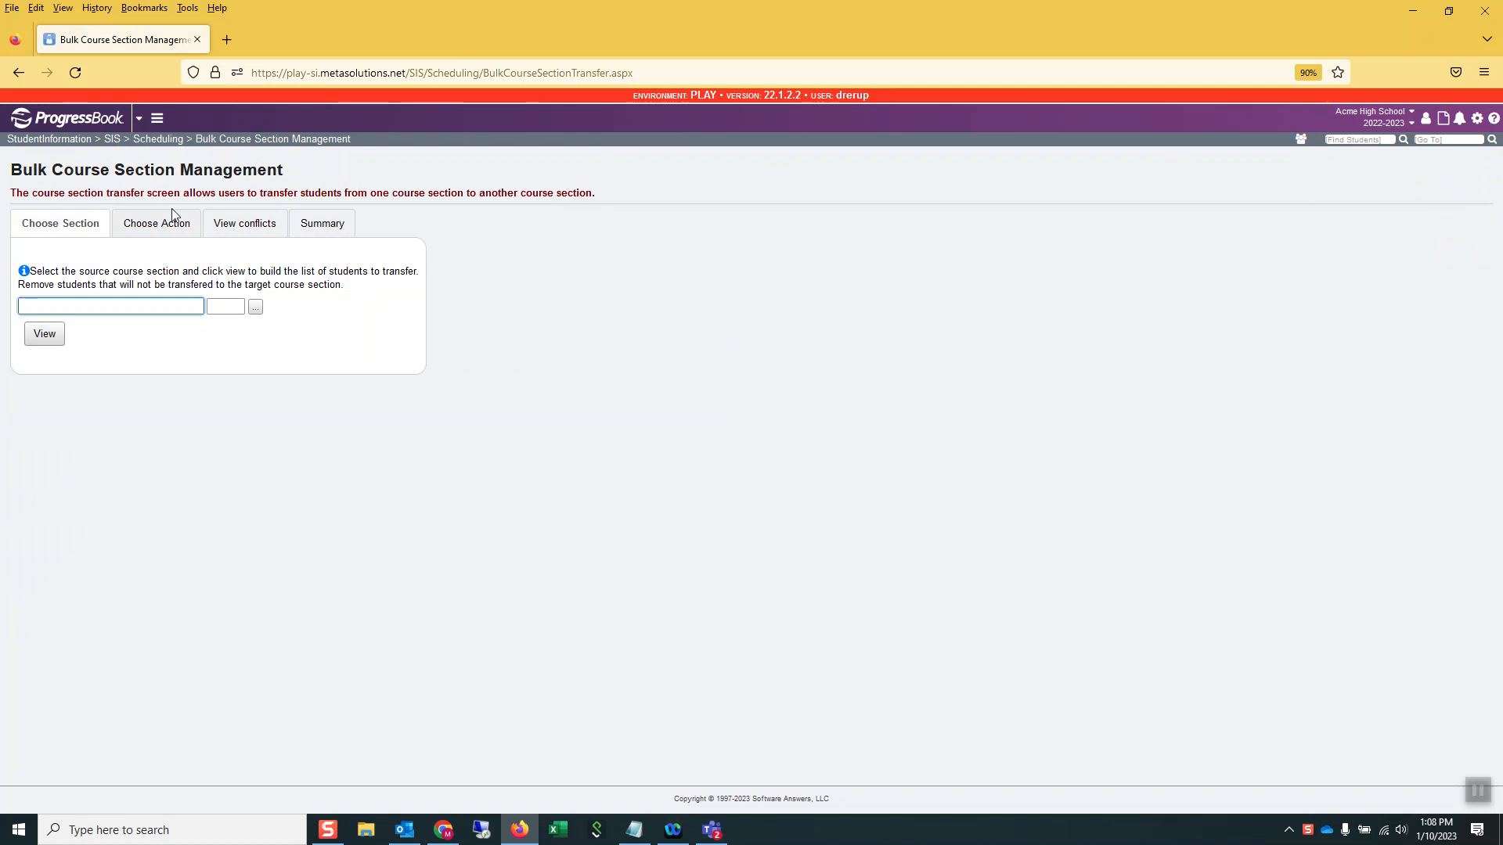
# Choose course 342 Geometry, section 83, as the source section and build its list of students to transfer
pyautogui.write('ge')
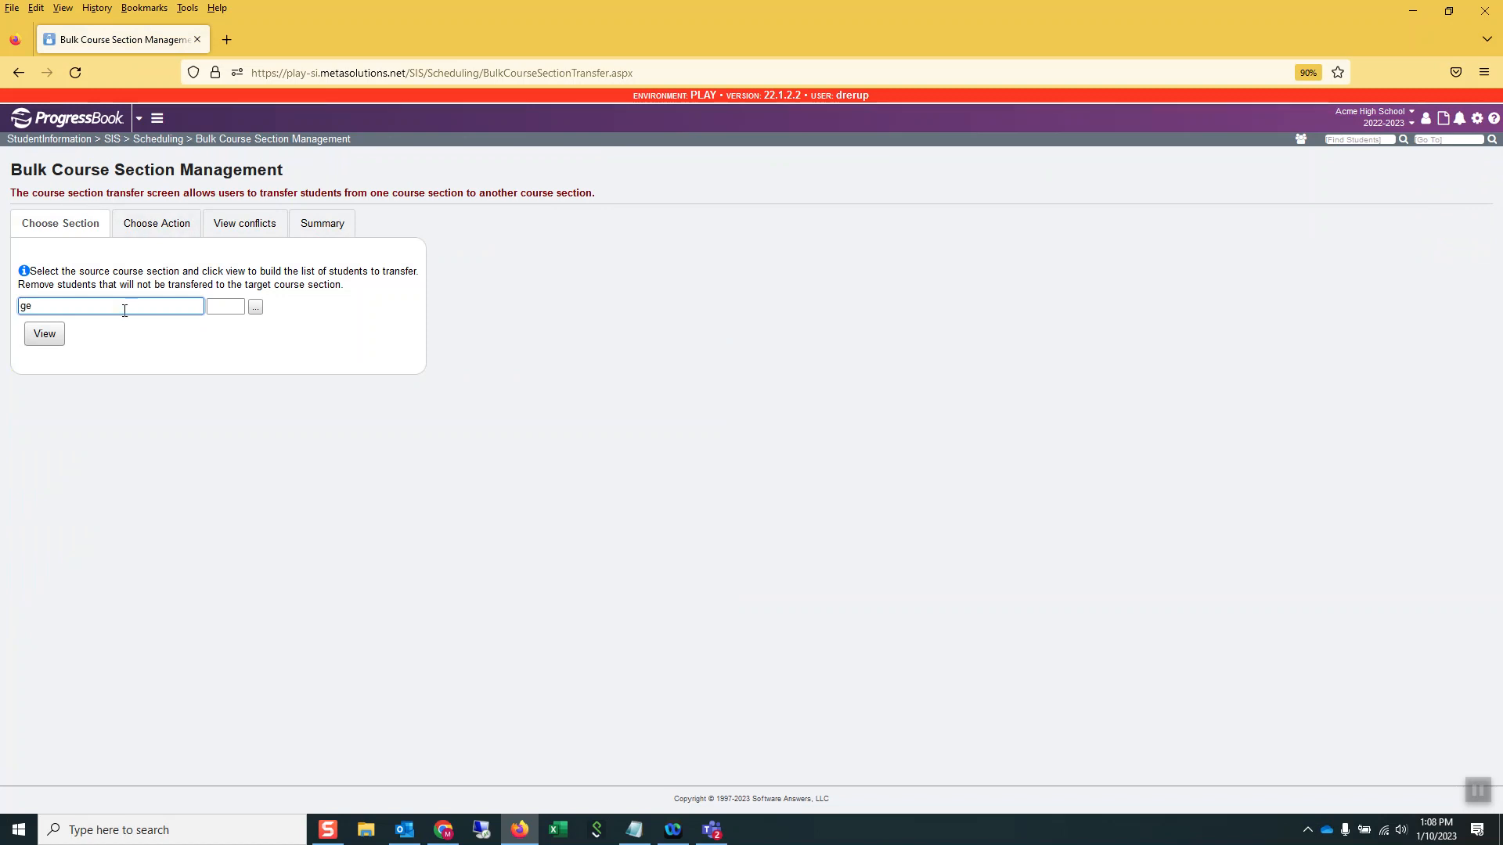
pyautogui.write('omet')
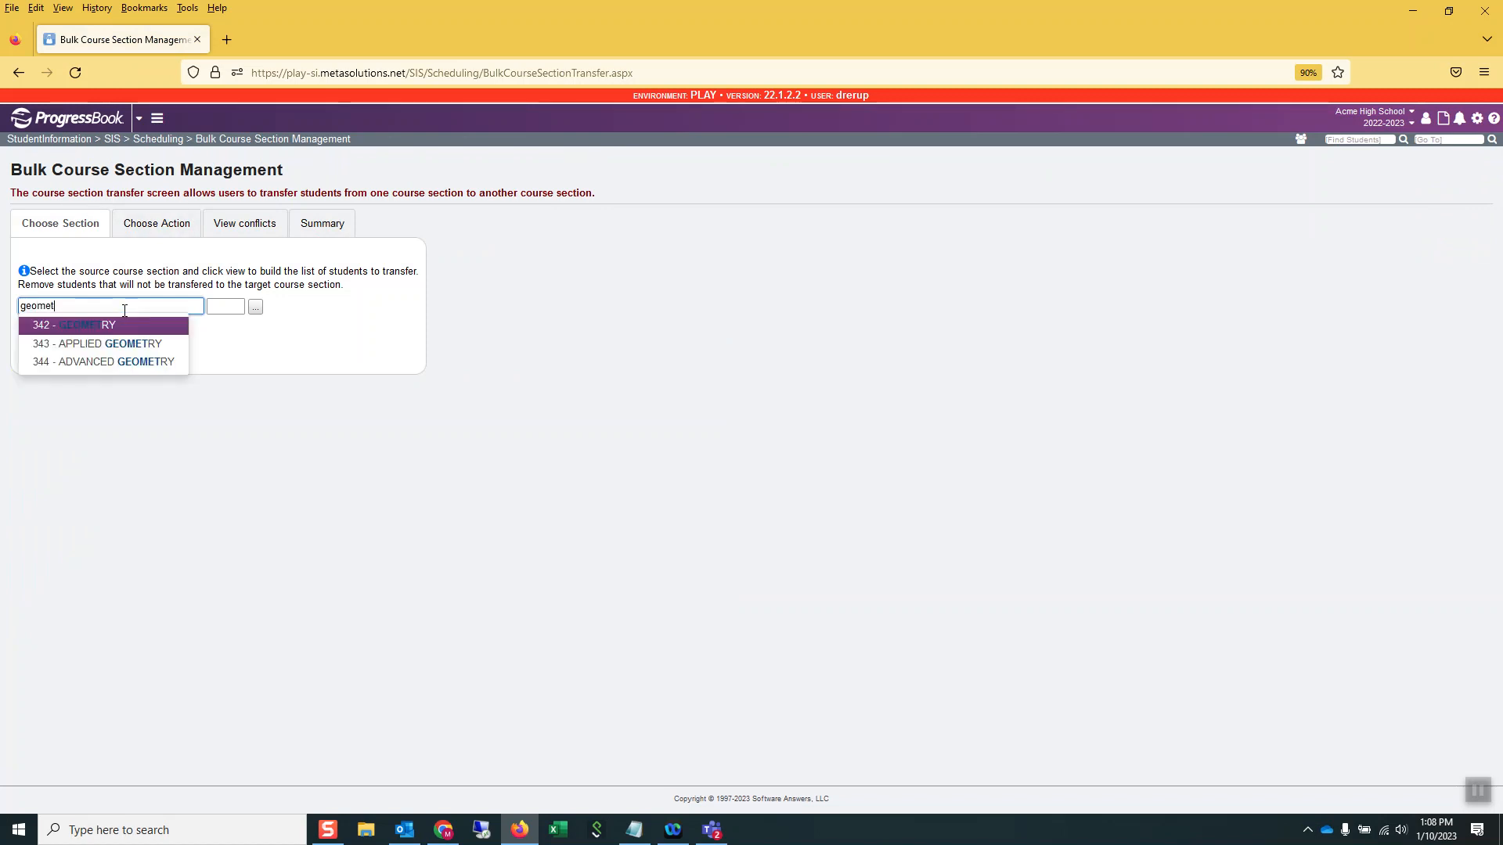
pyautogui.click(63, 325)
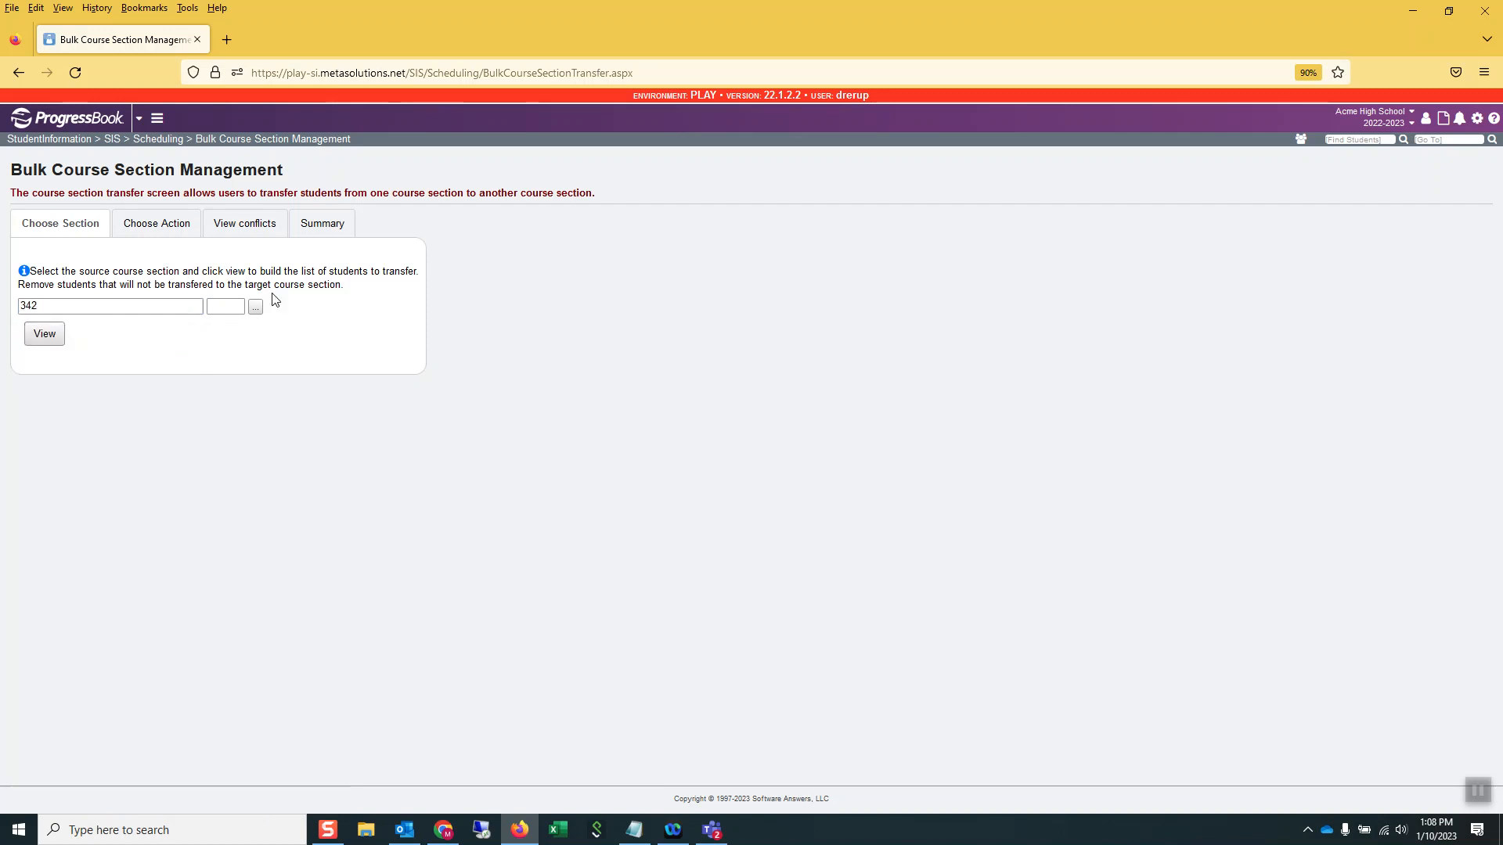
pyautogui.click(258, 312)
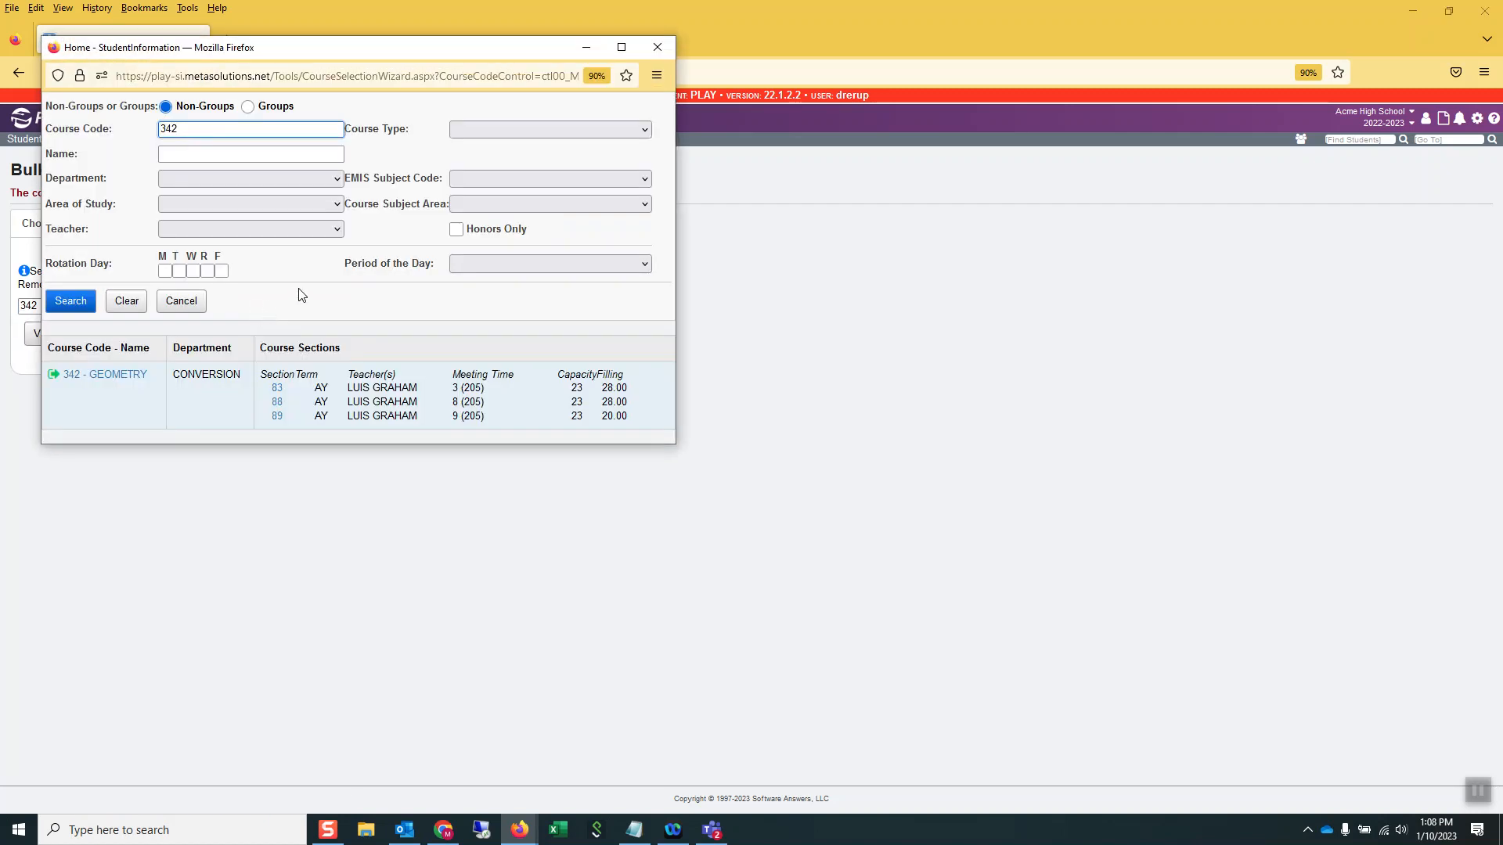
pyautogui.click(277, 389)
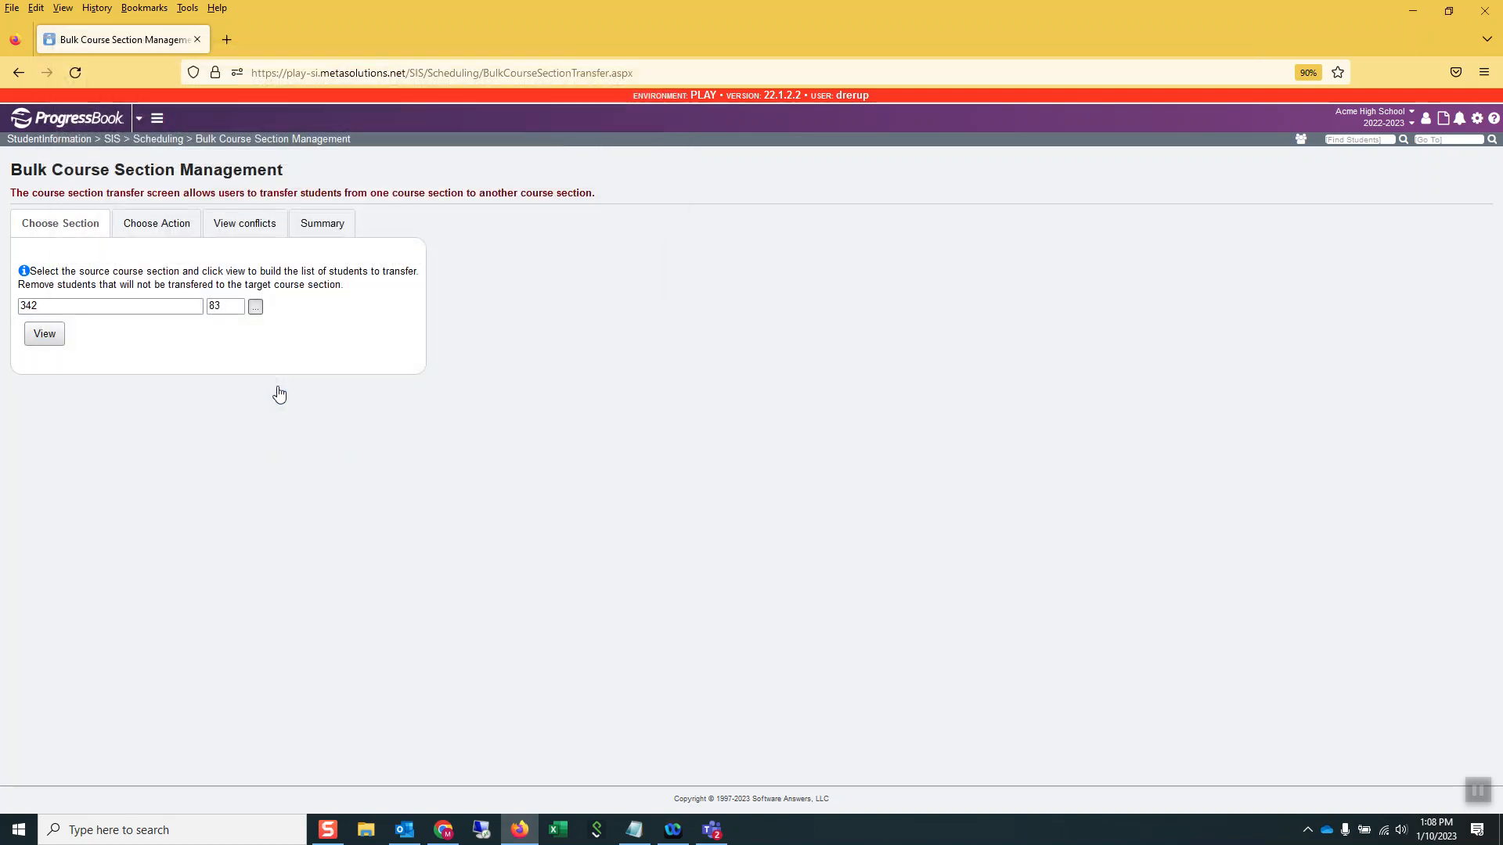
pyautogui.click(43, 333)
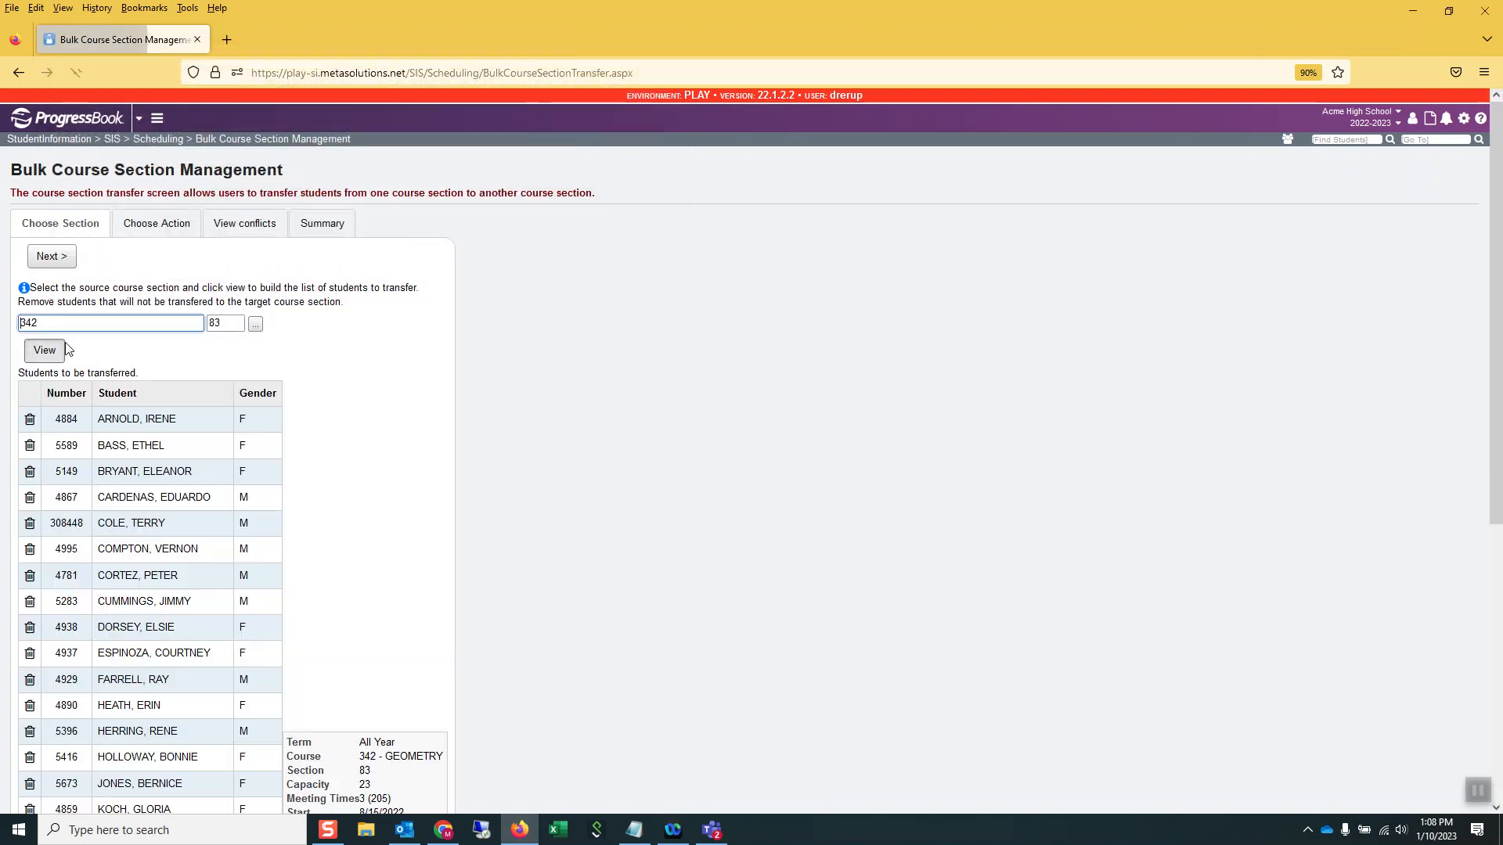
# Review the students to be transferred, keep all of them, and proceed to choosing the action
pyautogui.scroll(-5, 172, 351)
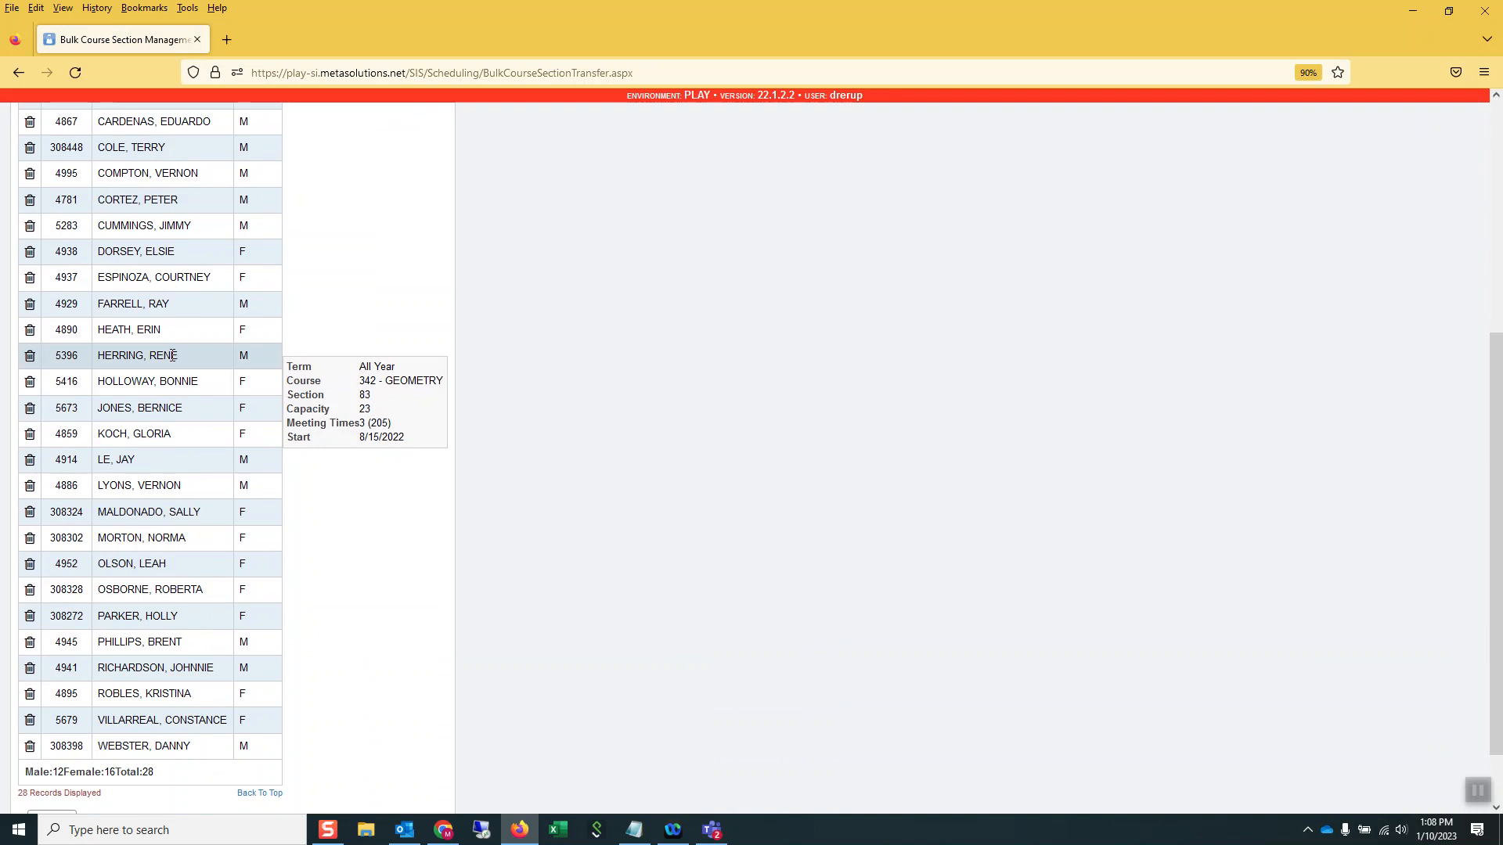
pyautogui.moveTo(191, 619); pyautogui.dragTo(93, 618)
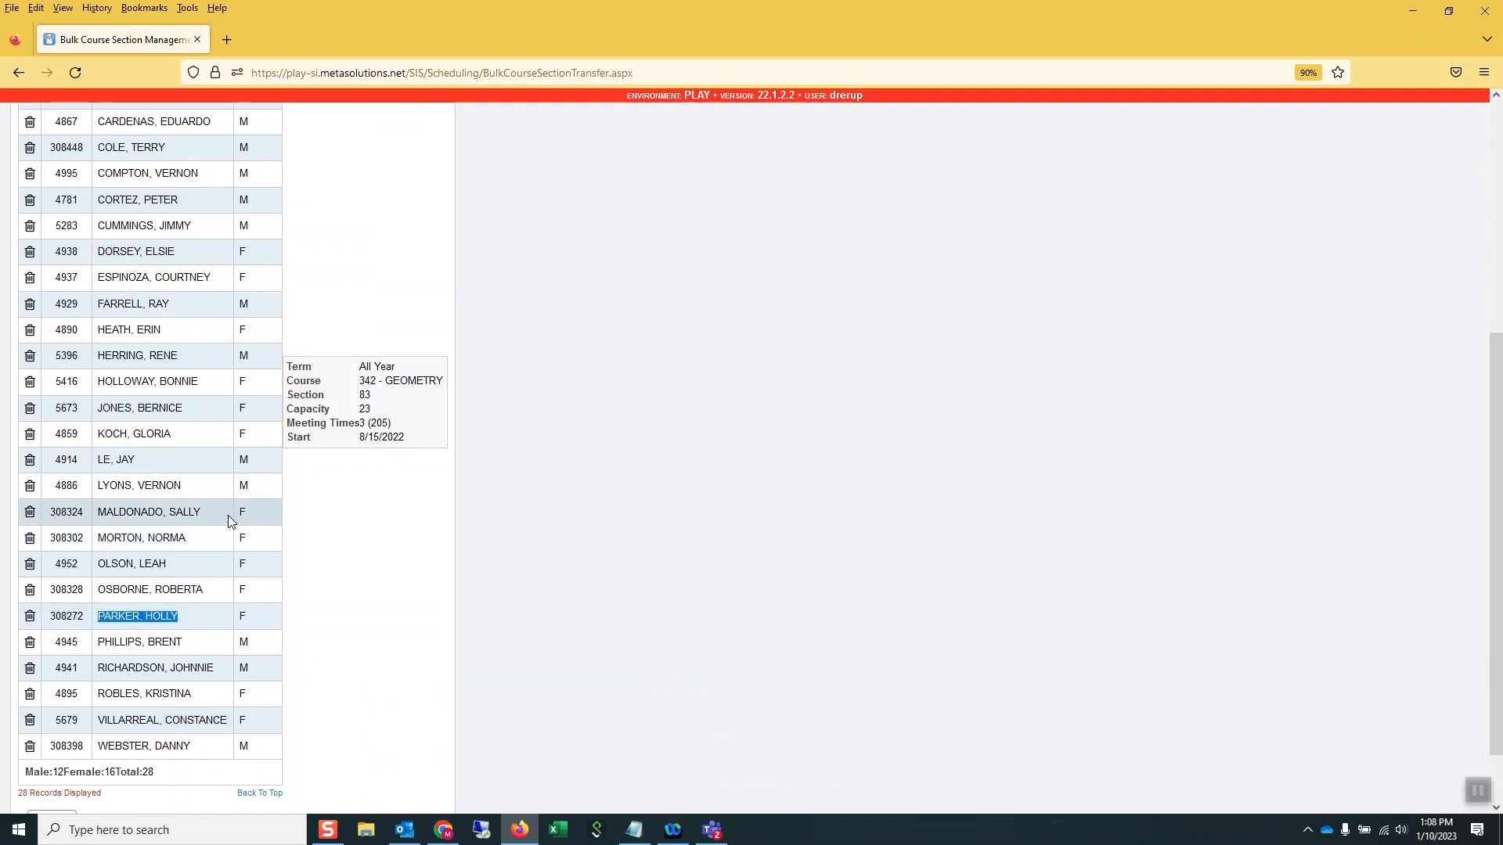
pyautogui.scroll(4, 227, 520)
pyautogui.scroll(1, 26, 286)
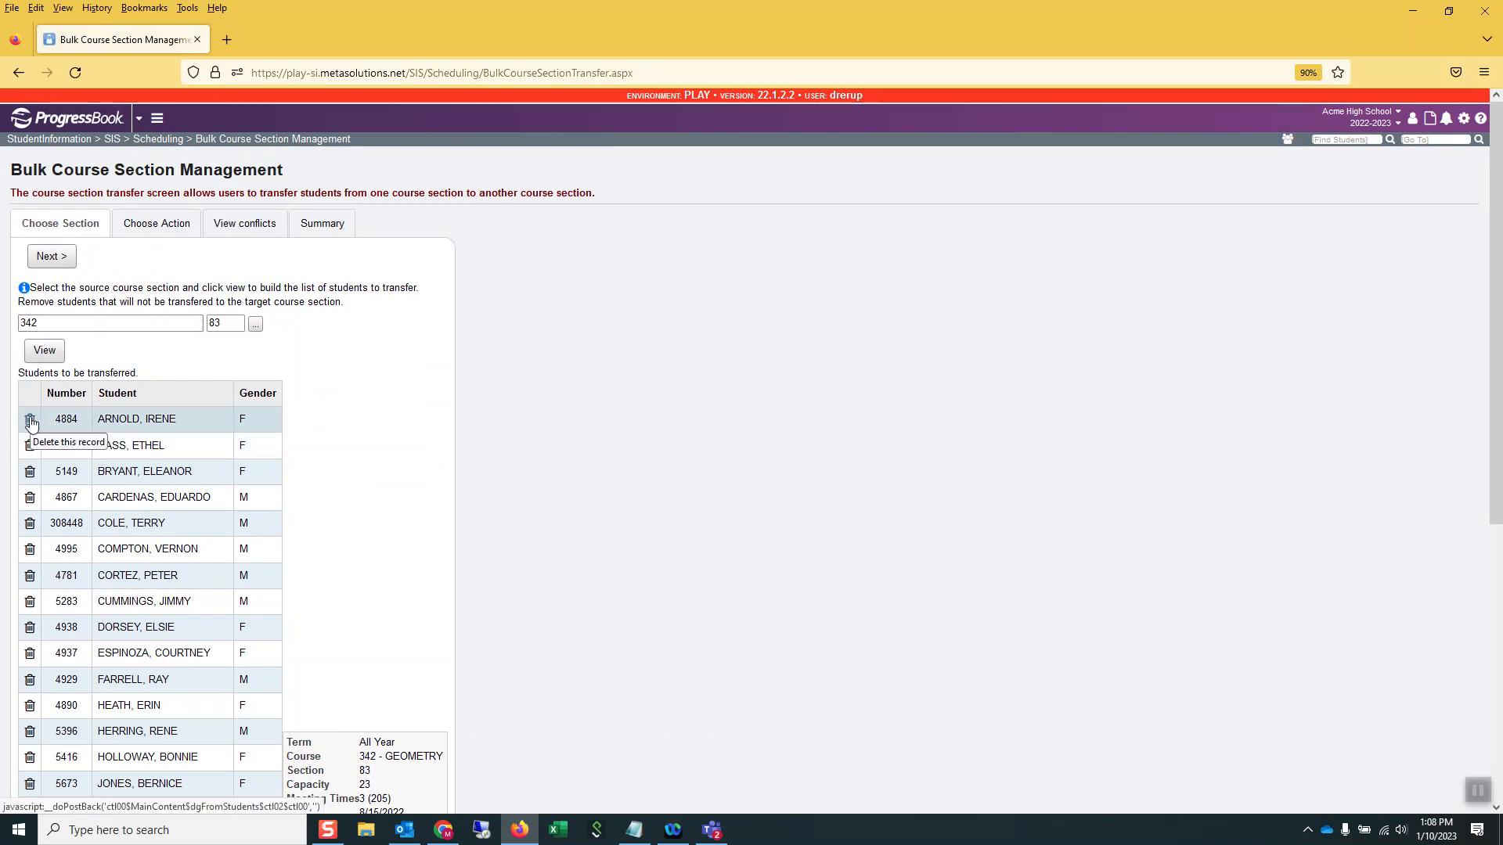
pyautogui.scroll(-6, 142, 474)
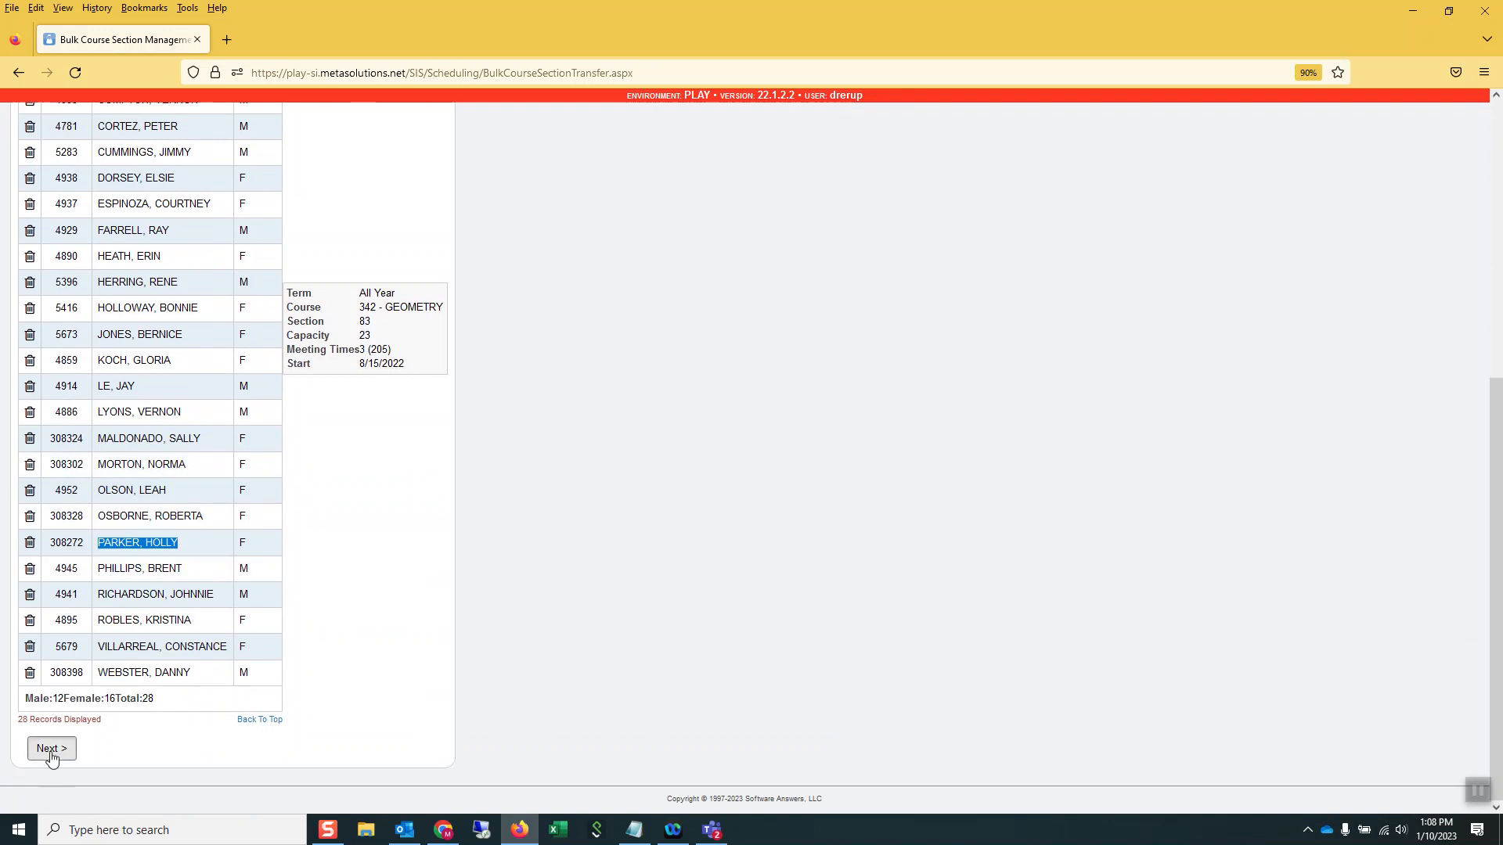
pyautogui.moveTo(160, 698); pyautogui.dragTo(143, 698)
pyautogui.click(52, 749)
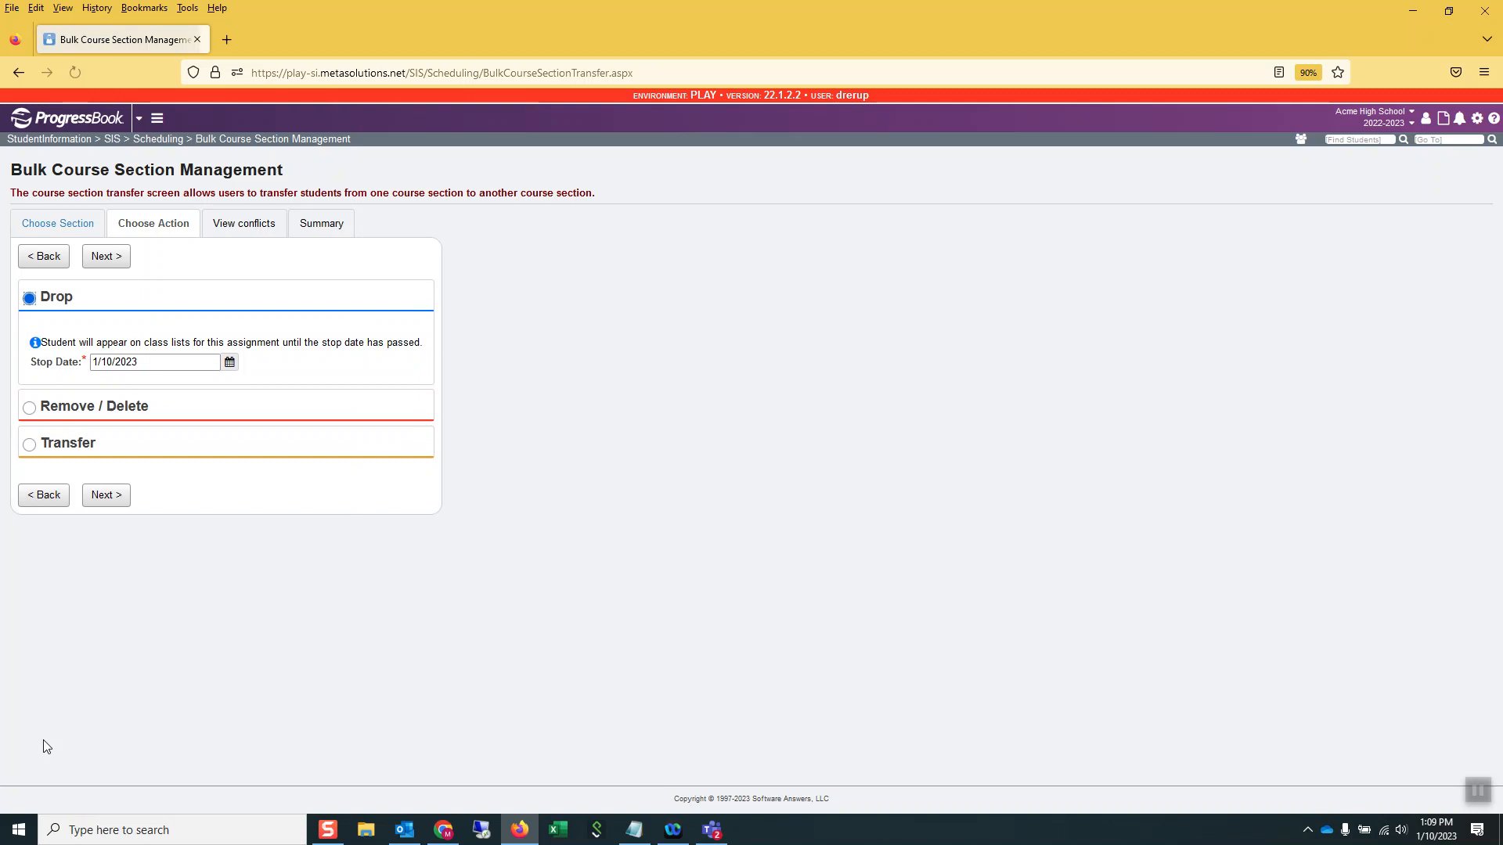
# Choose Transfer as the action and set course 342 Geometry, section 89, as the target section
pyautogui.click(31, 445)
pyautogui.click(60, 462)
pyautogui.write('geometer')
pyautogui.doubleClick(59, 461)
pyautogui.press('BackSpace')
pyautogui.write('geomet')
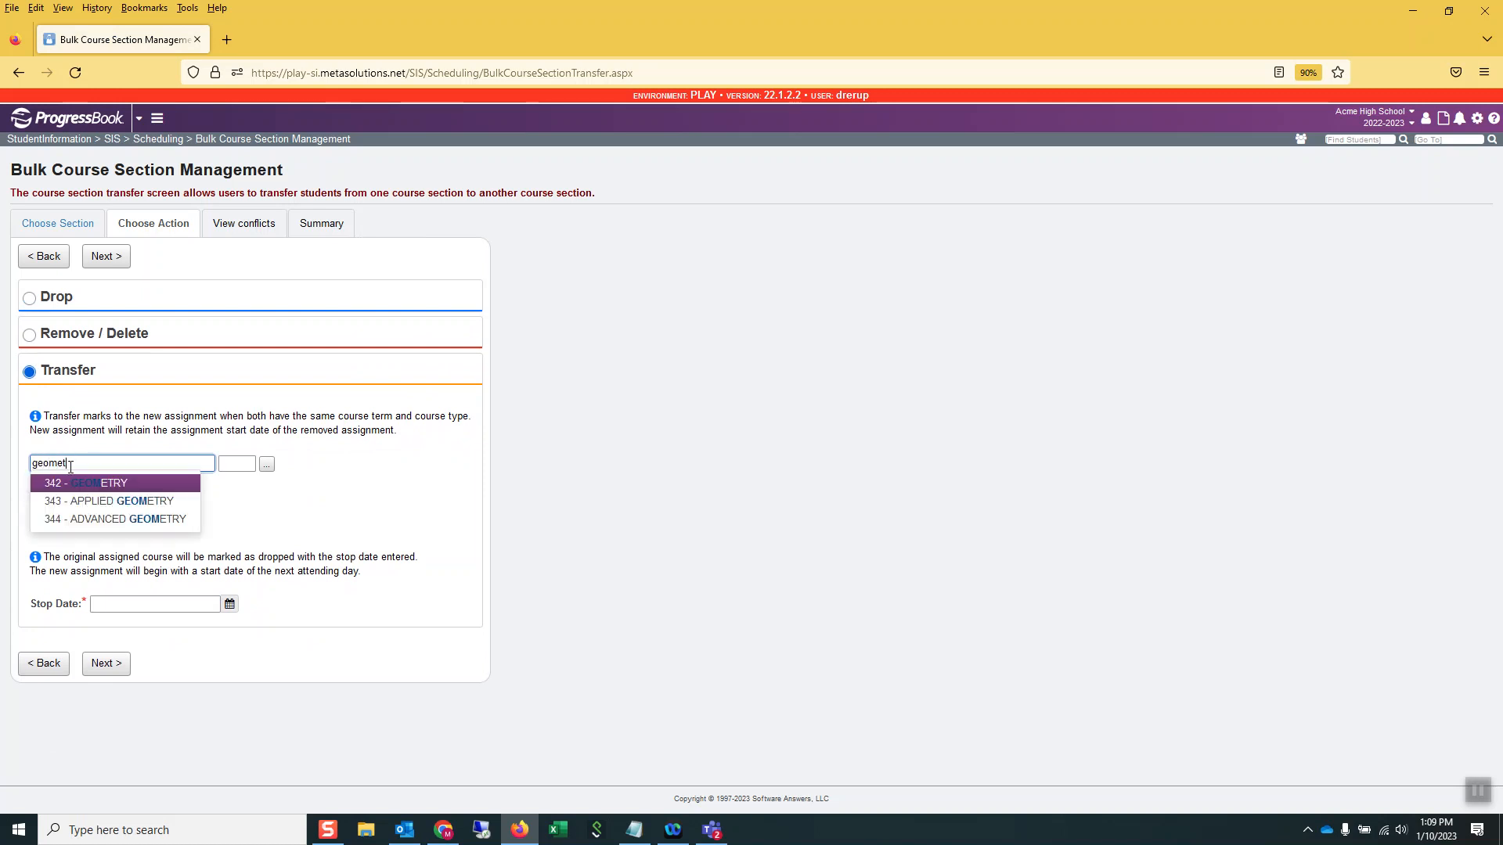
pyautogui.click(122, 483)
pyautogui.click(267, 467)
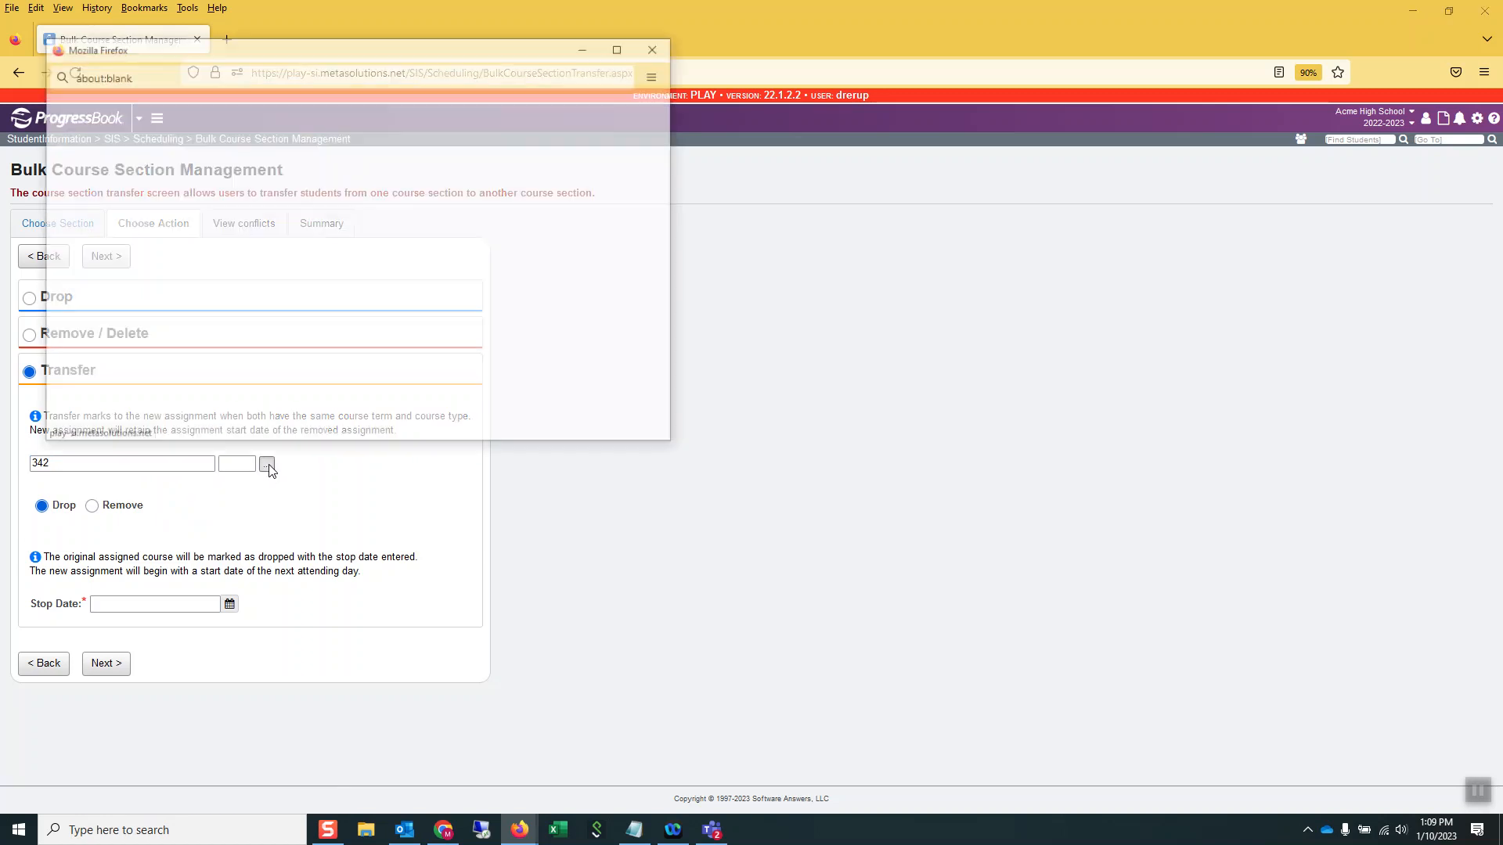
pyautogui.click(278, 417)
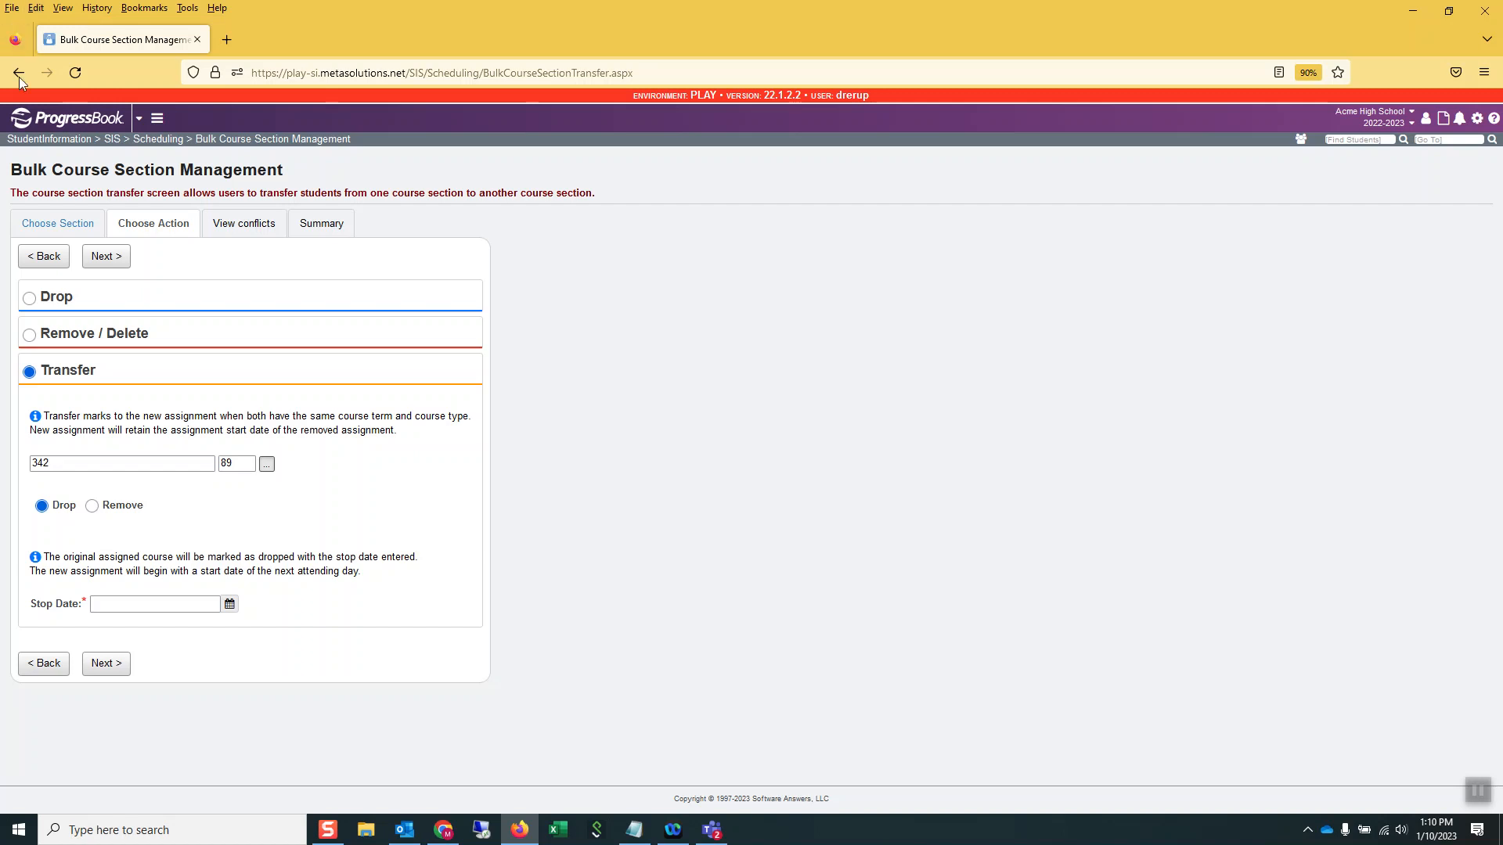
# Set the stop date of the original assignment to 10/31/2022 and proceed to the conflicts check
pyautogui.click(154, 604)
pyautogui.write('1031')
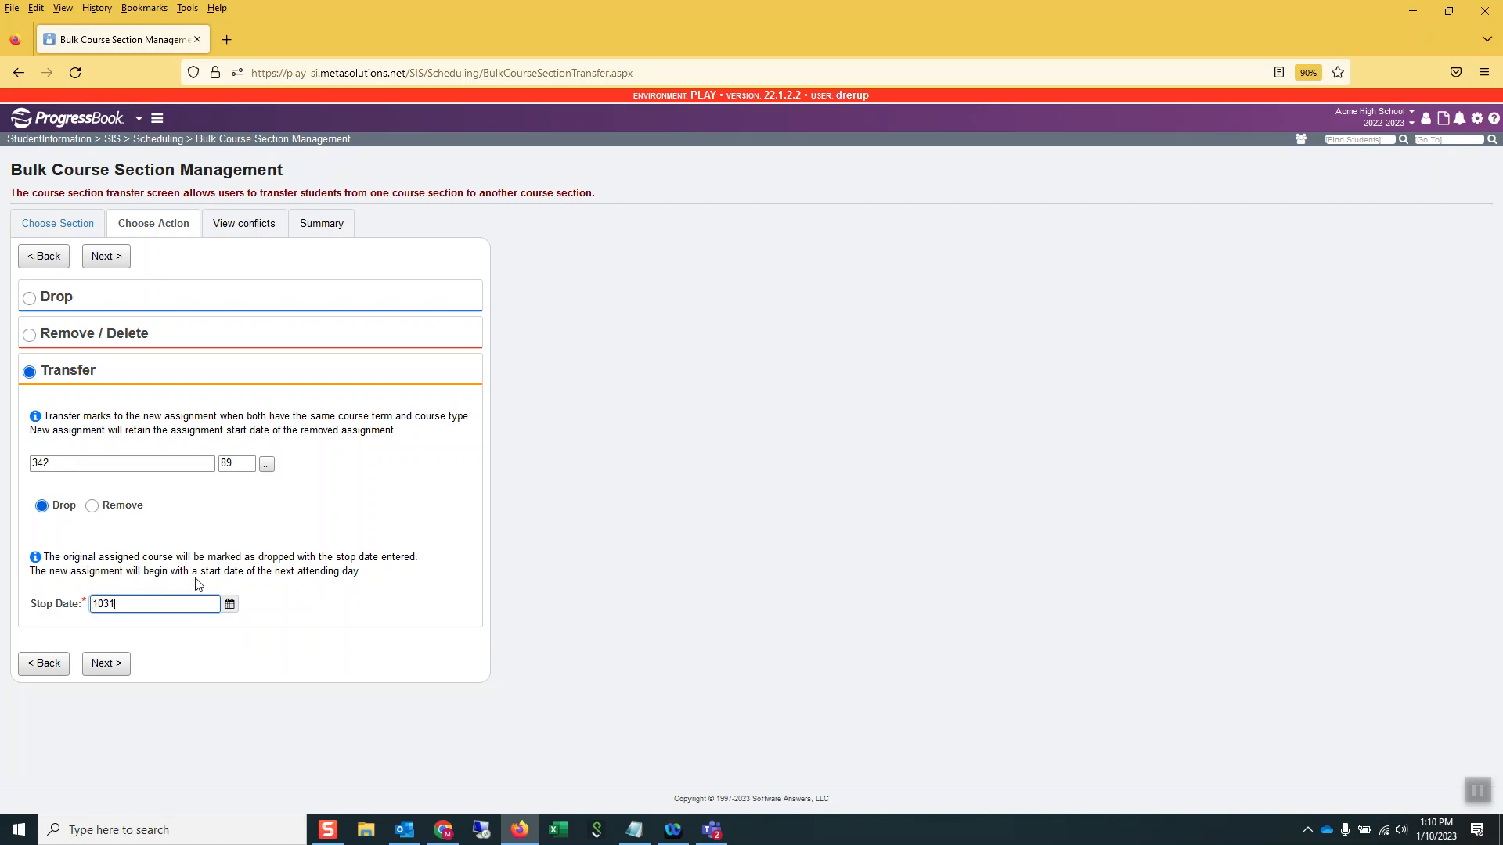
pyautogui.write('22')
pyautogui.press('Tab')
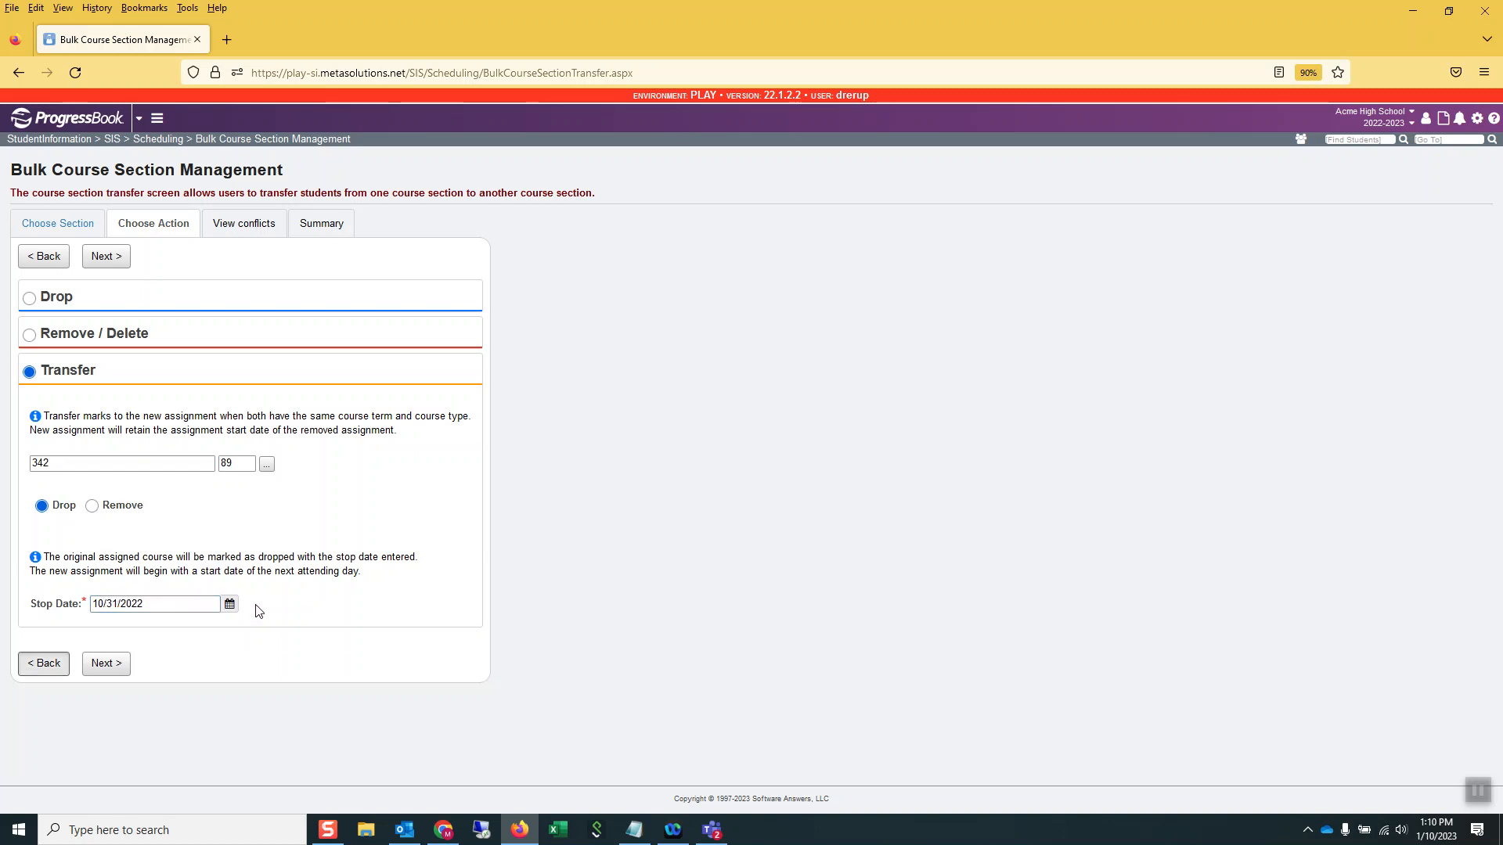
pyautogui.click(107, 665)
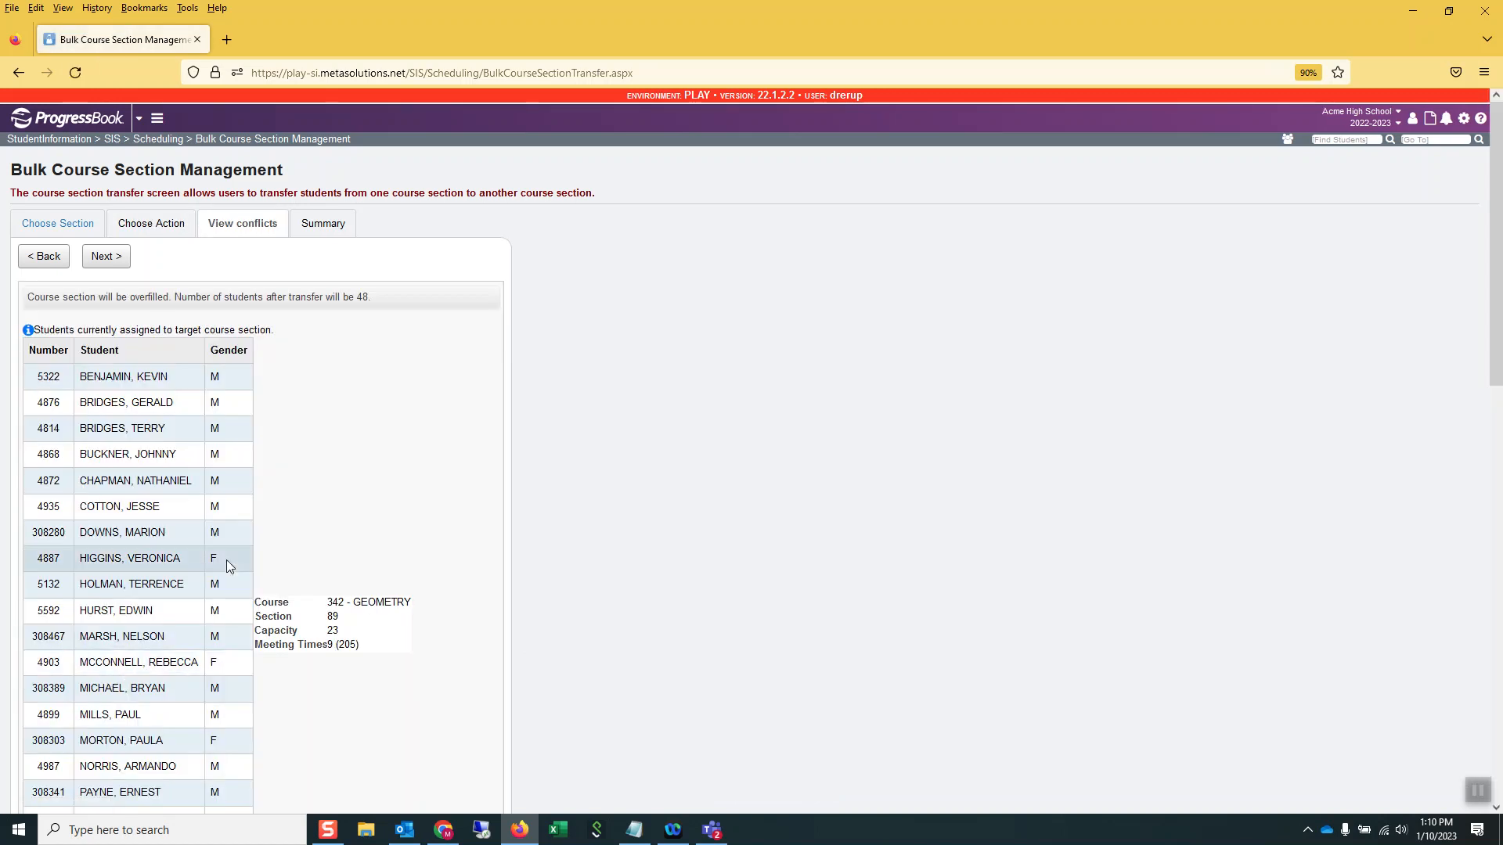
# Examine the target section's current roster and the schedule conflicts of the students being transferred
pyautogui.scroll(-12, 199, 565)
pyautogui.scroll(3, 345, 349)
pyautogui.scroll(-3, 329, 415)
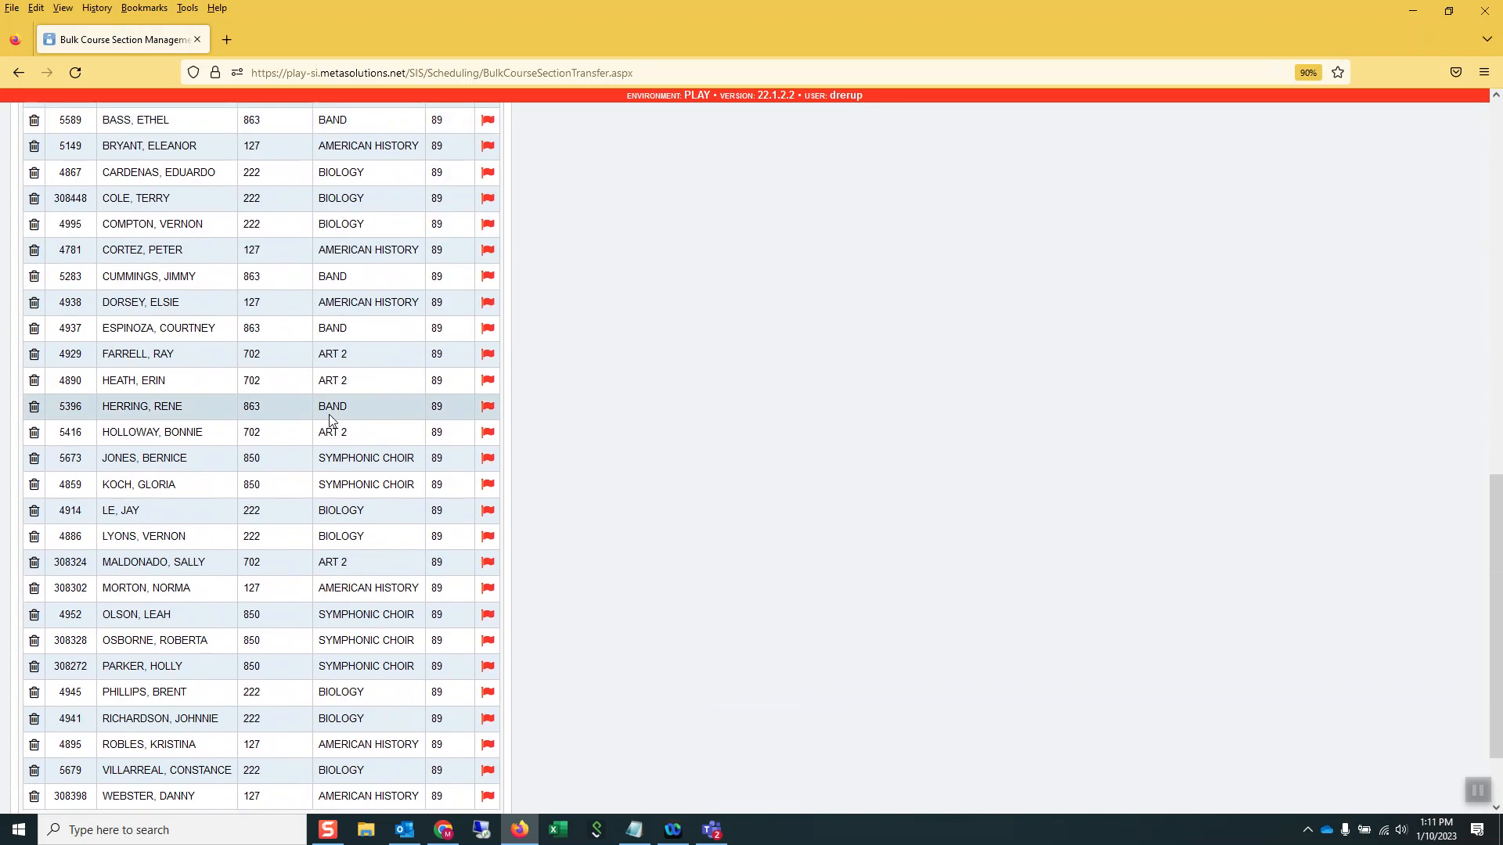
pyautogui.scroll(-2, 336, 425)
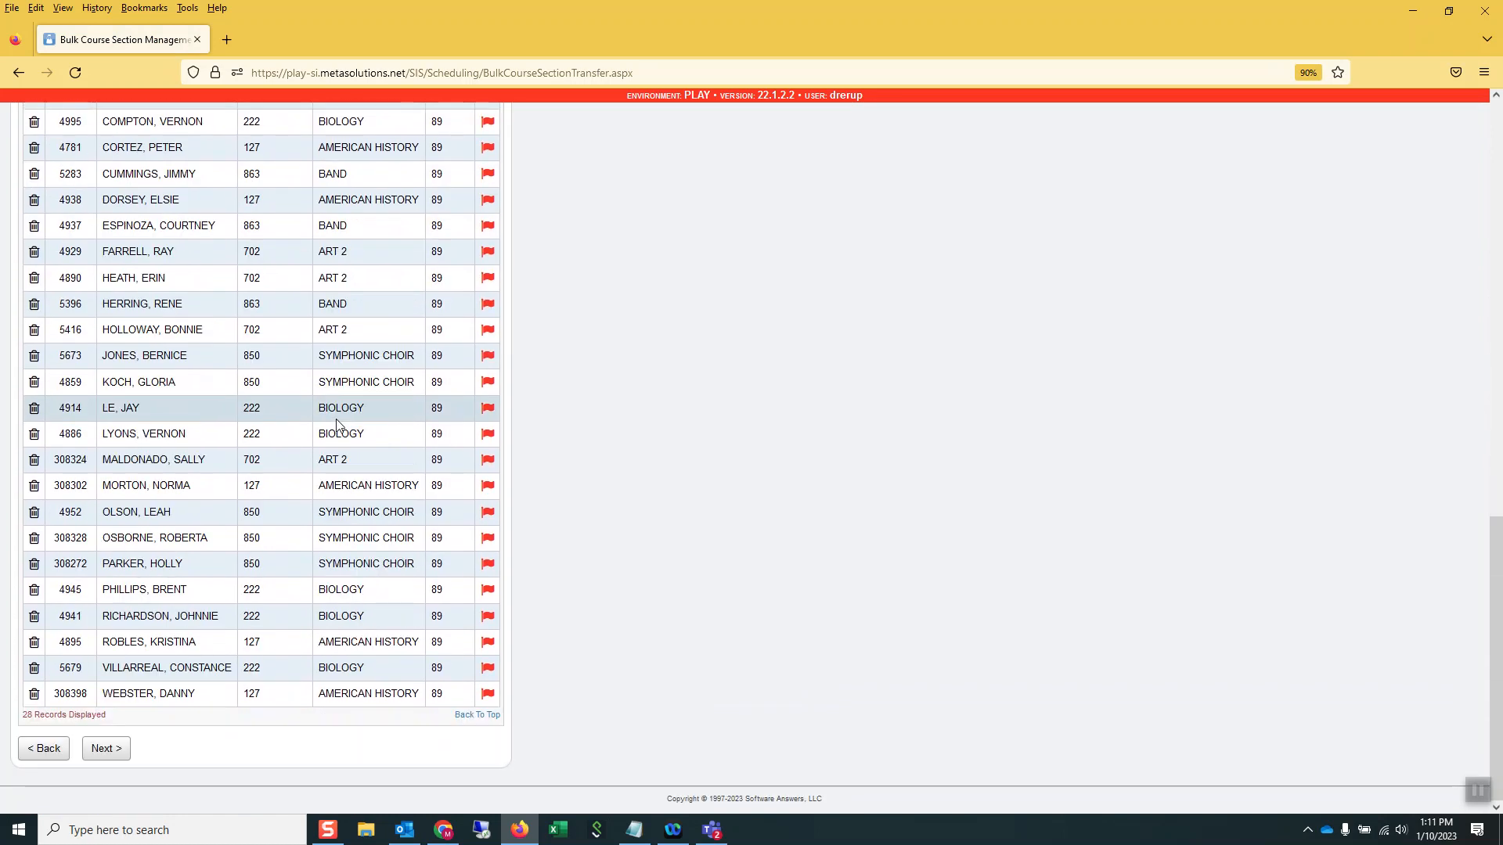
pyautogui.scroll(10, 337, 425)
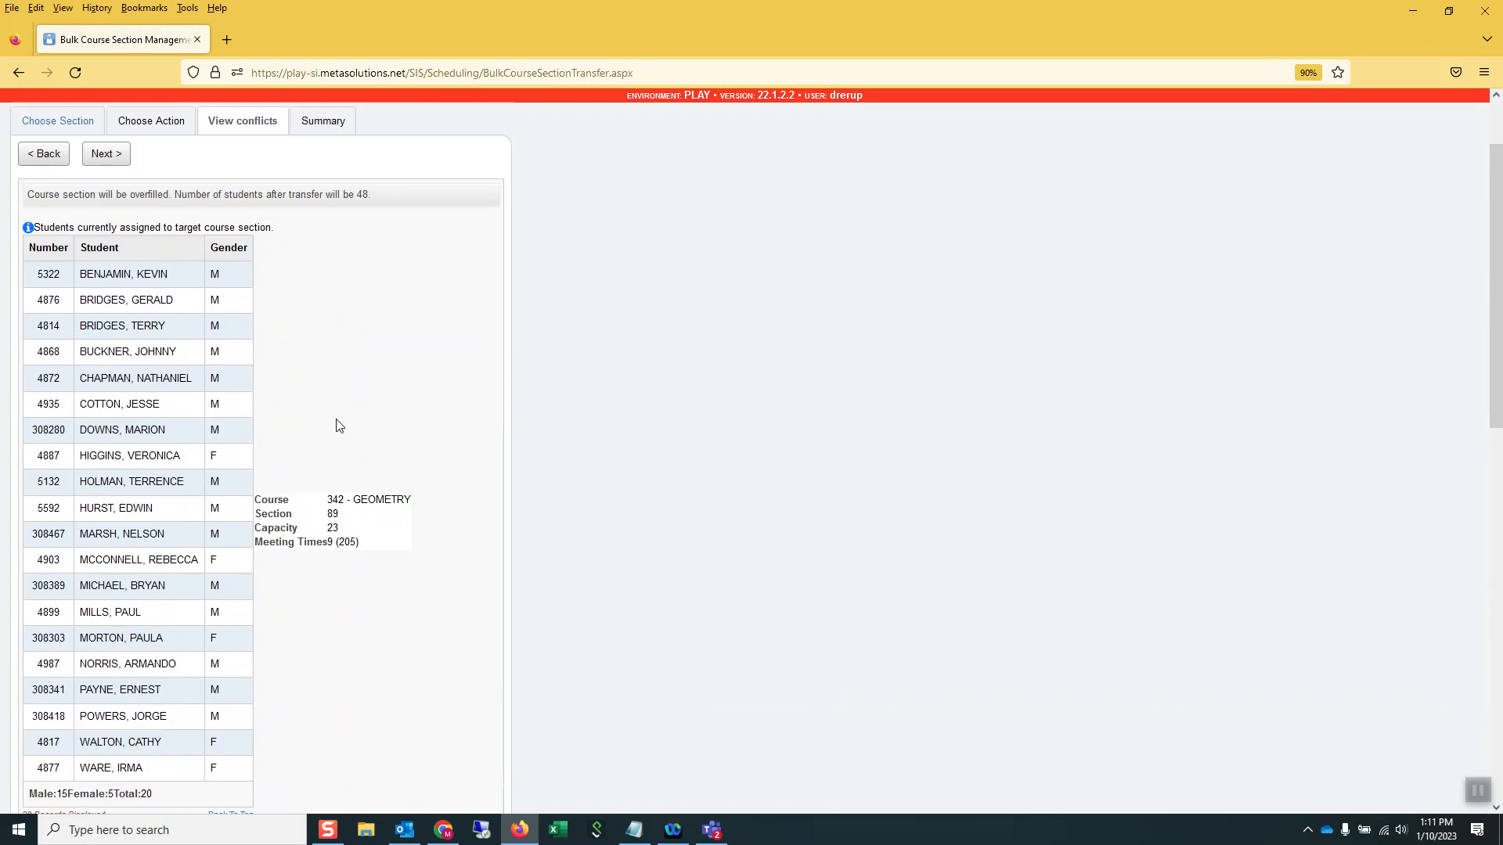
pyautogui.scroll(-3, 338, 425)
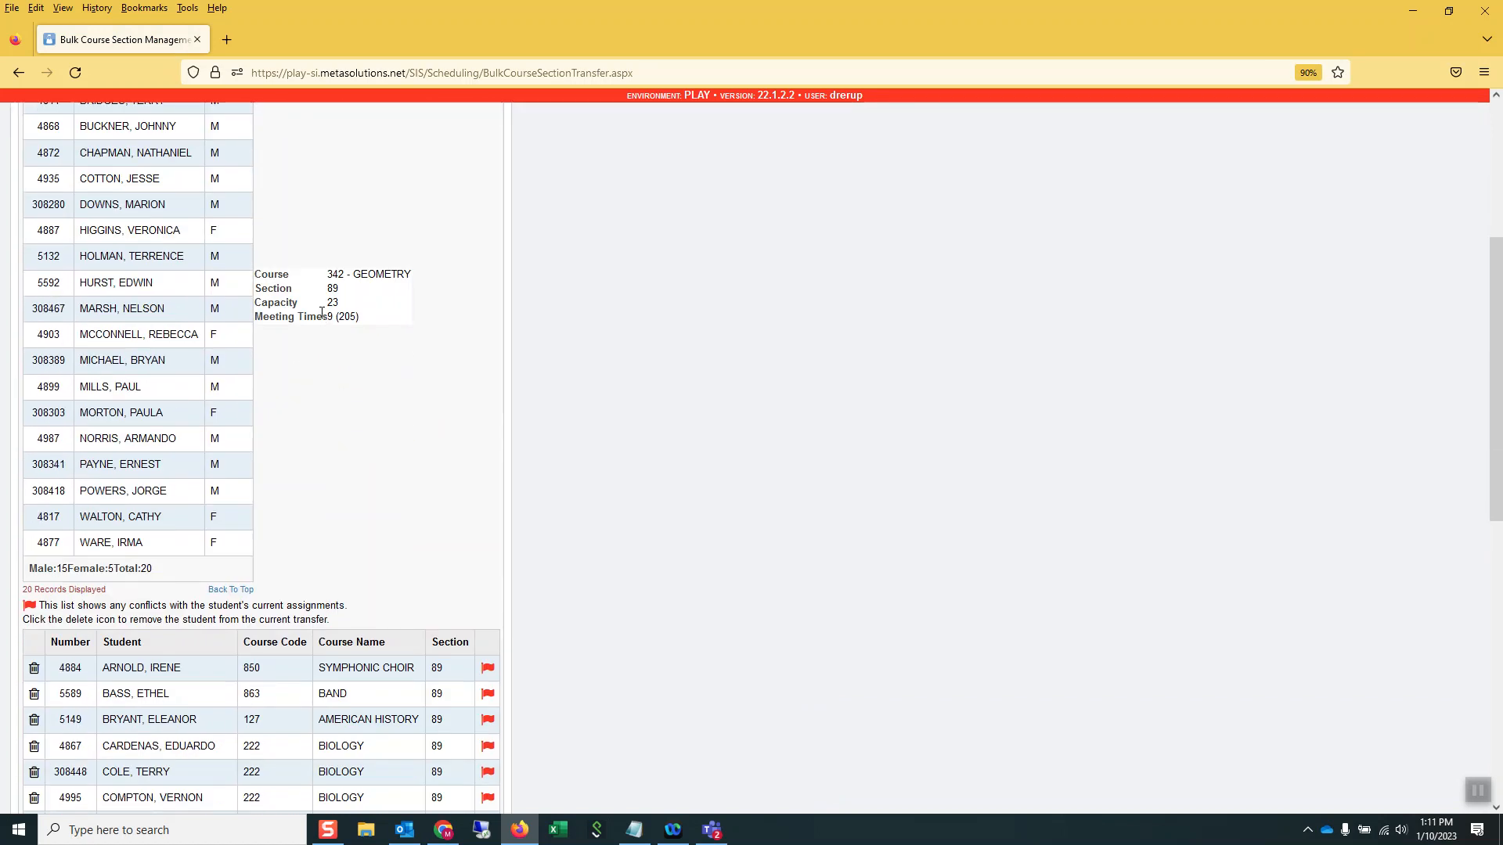
pyautogui.scroll(-5, 422, 567)
pyautogui.scroll(-3, 421, 559)
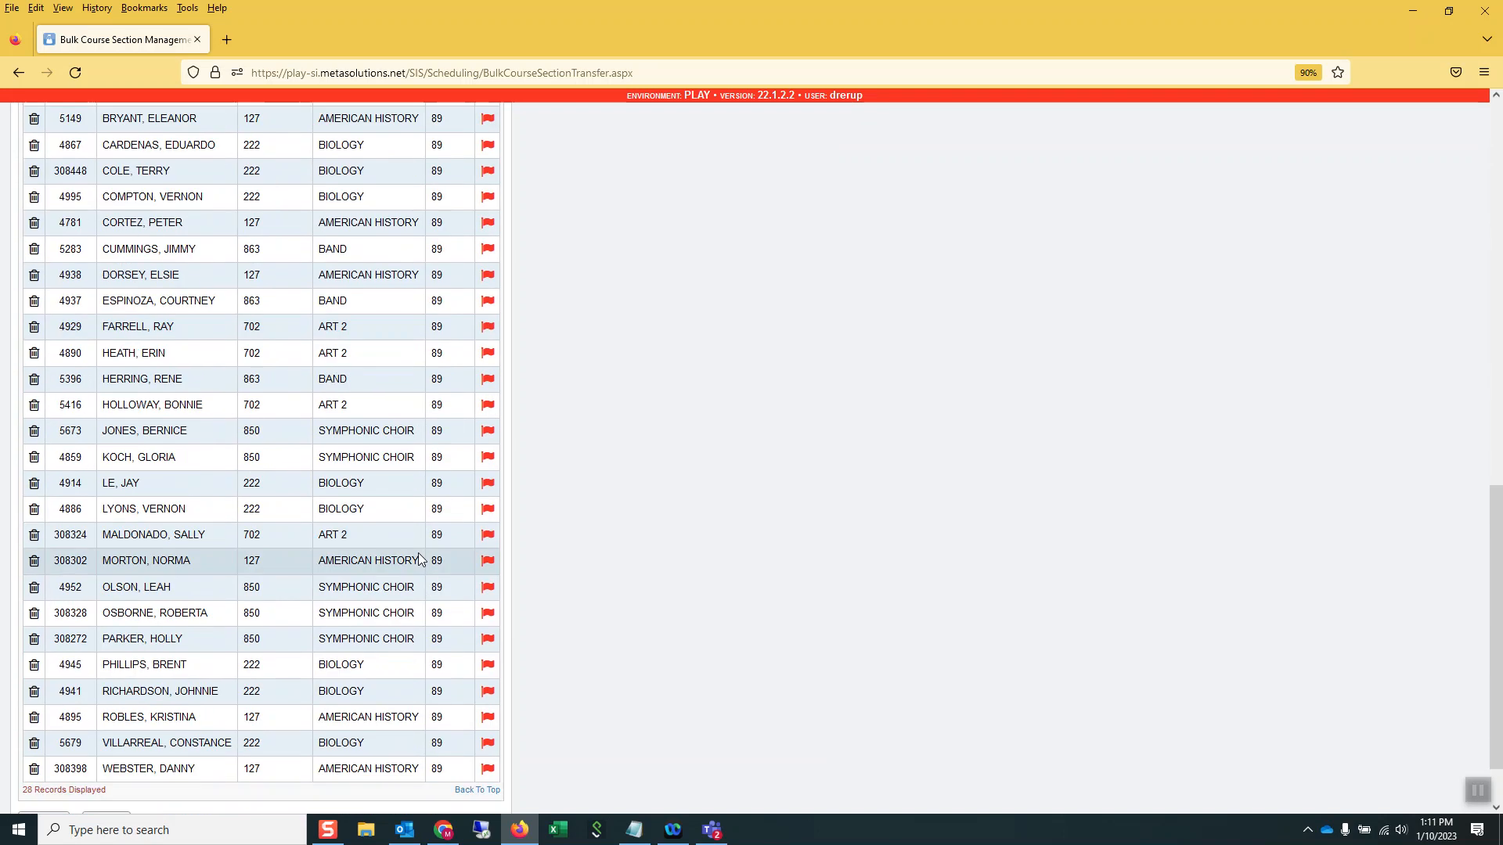
pyautogui.scroll(-2, 421, 560)
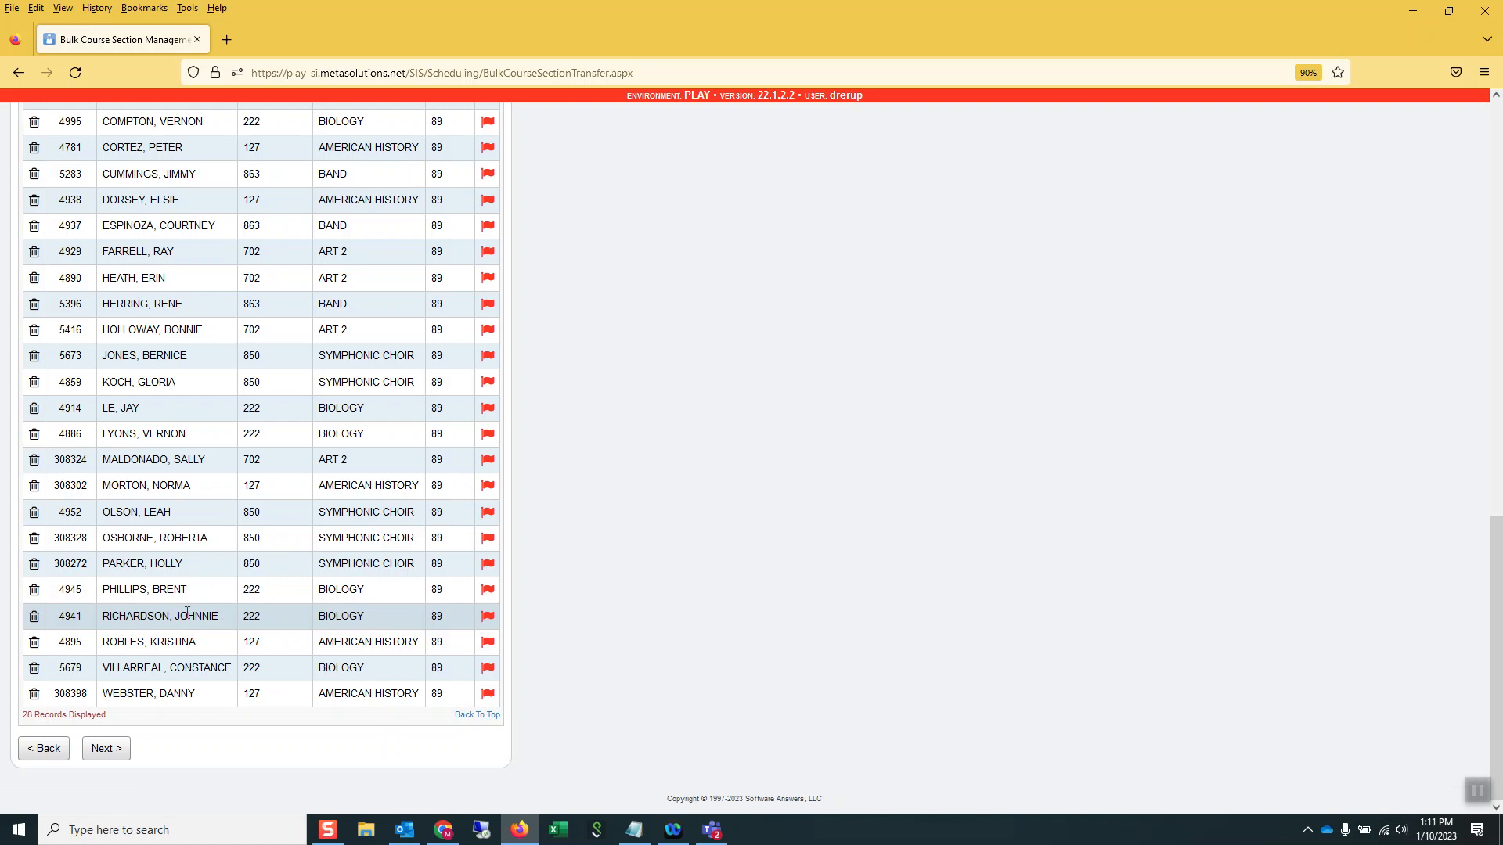
pyautogui.scroll(6, 199, 591)
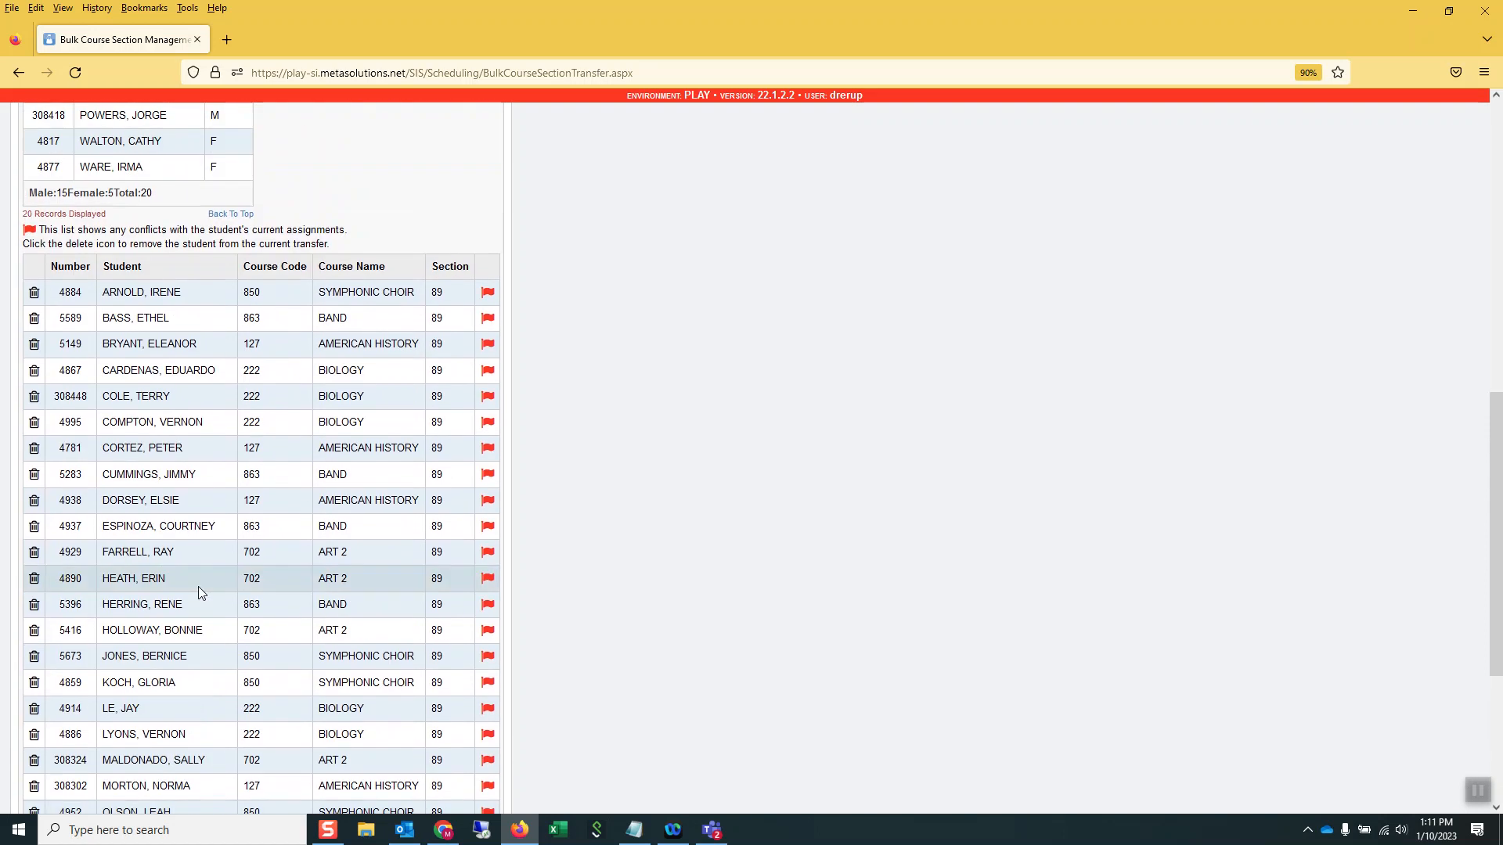
pyautogui.scroll(-6, 199, 587)
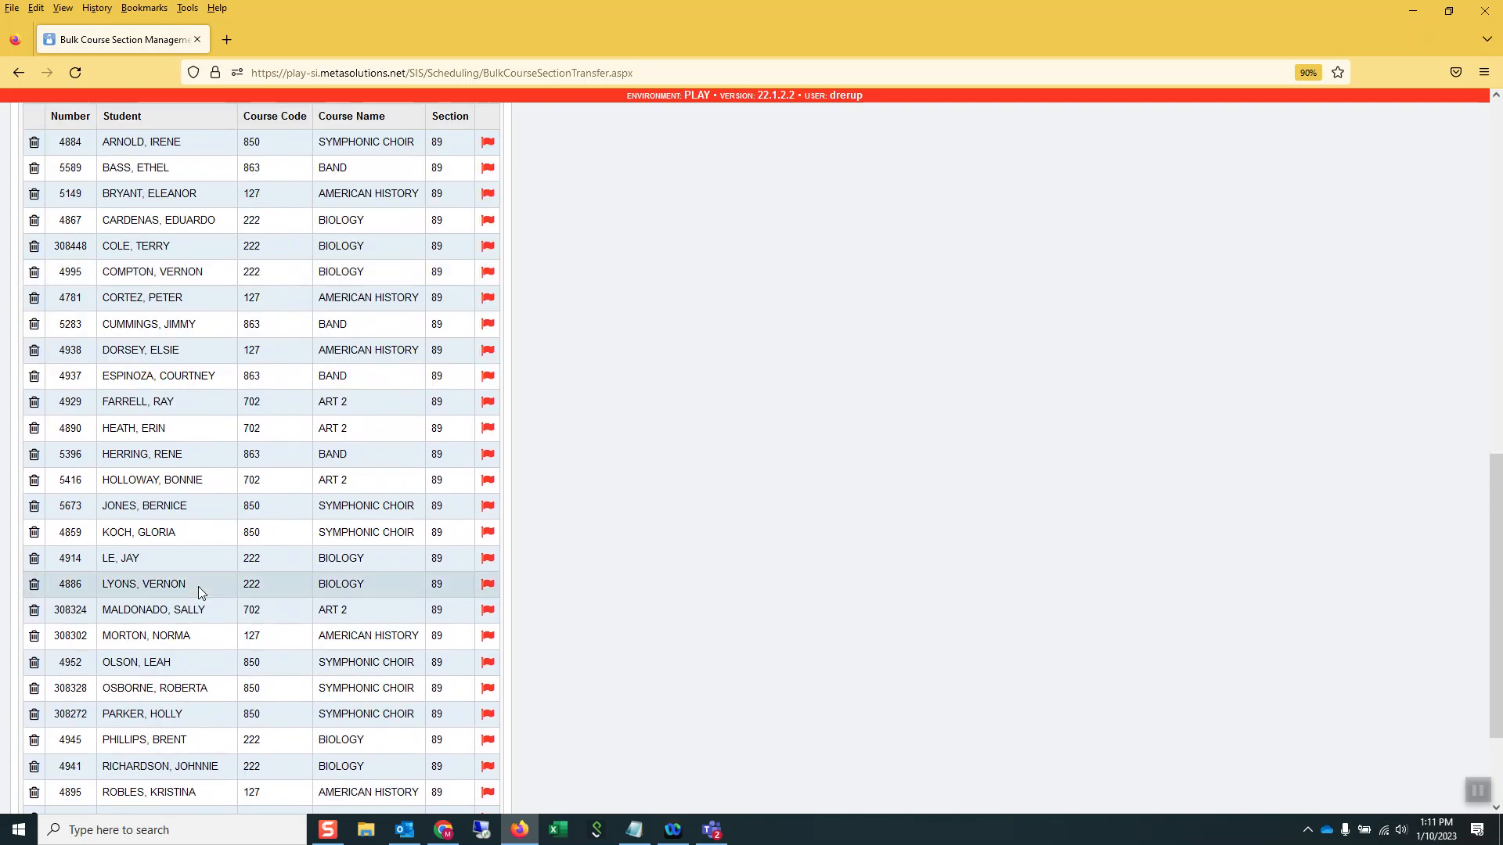
# Continue to the transfer summary and submit the bulk transfer of the Geometry students
pyautogui.click(106, 748)
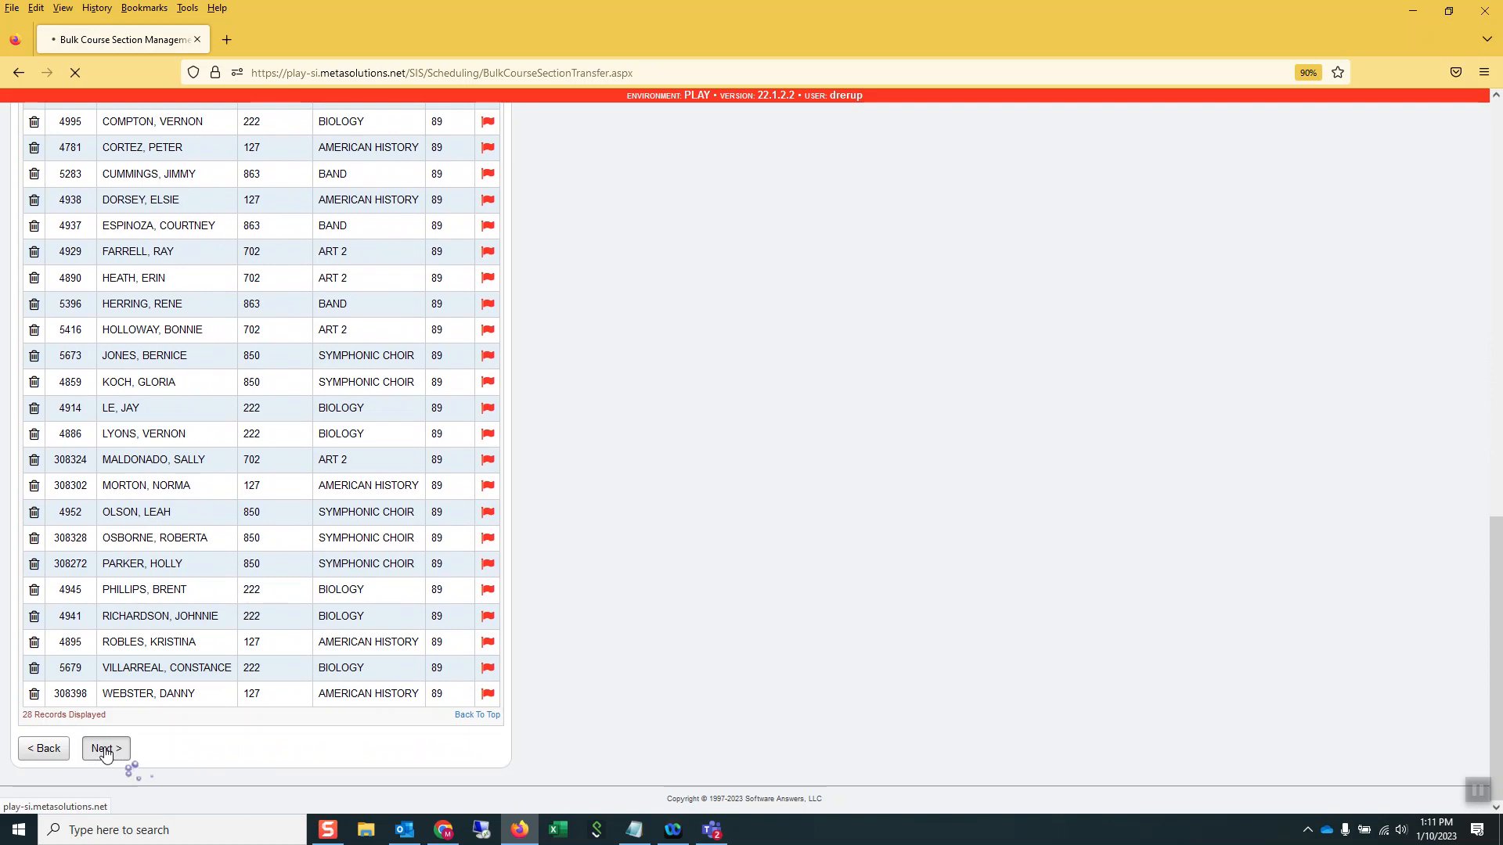
pyautogui.scroll(-5, 105, 747)
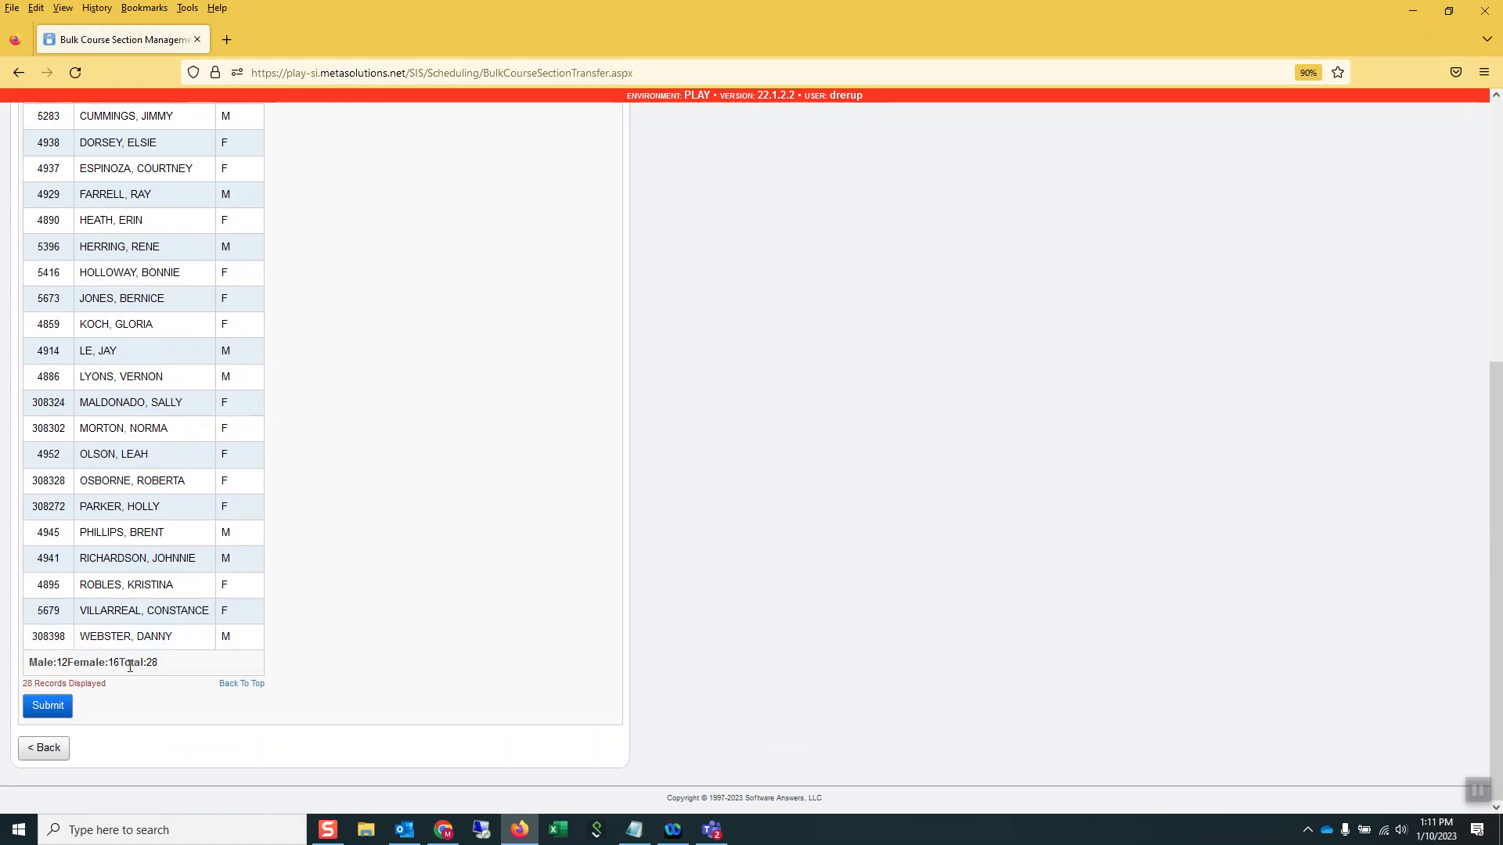
pyautogui.click(47, 706)
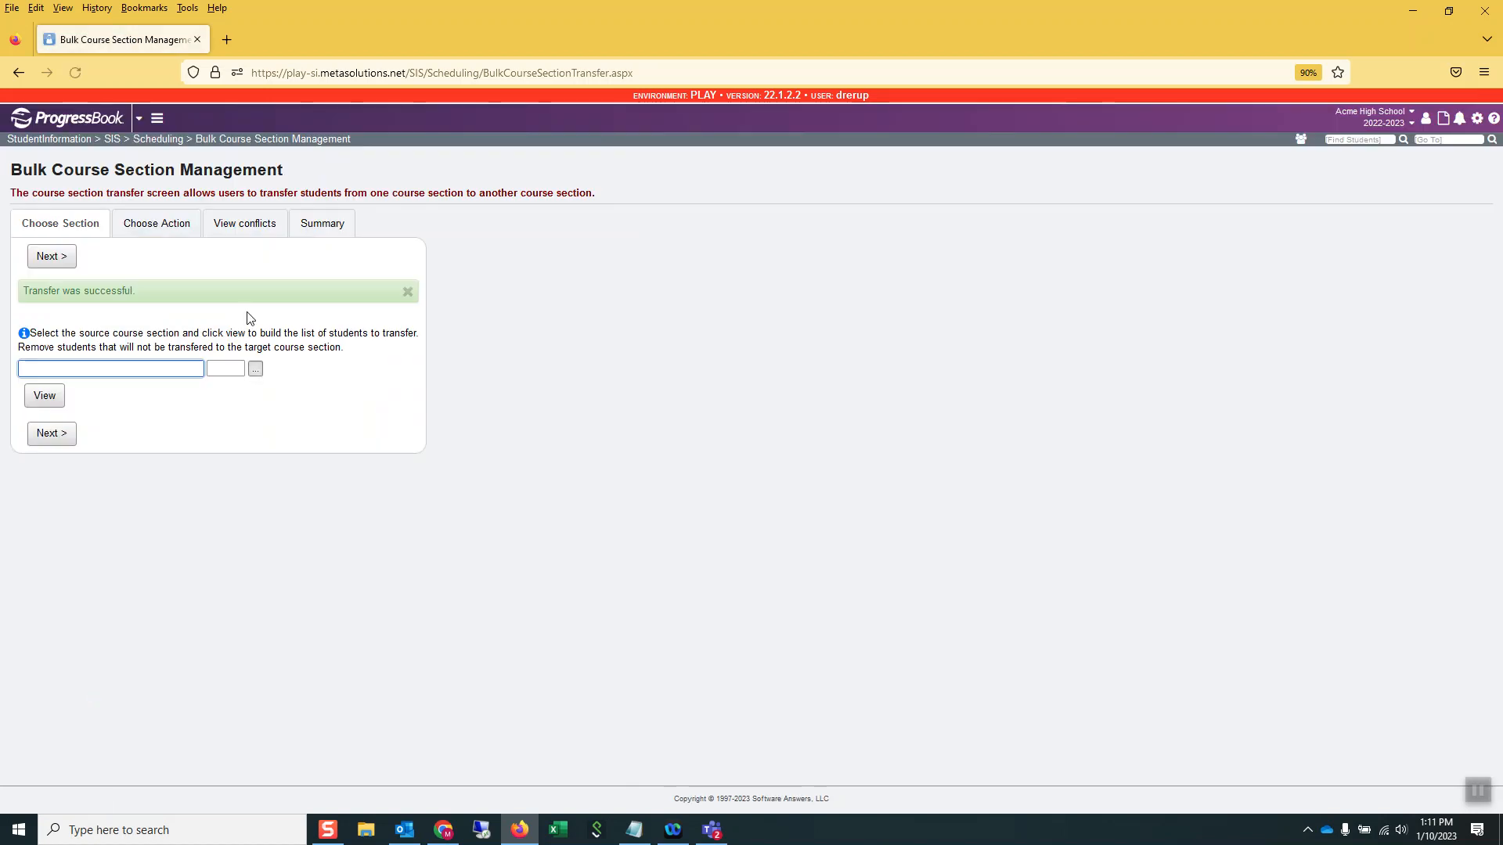
# Open the current student's course section assignments and list dropped courses along with the assigned ones
pyautogui.click(77, 141)
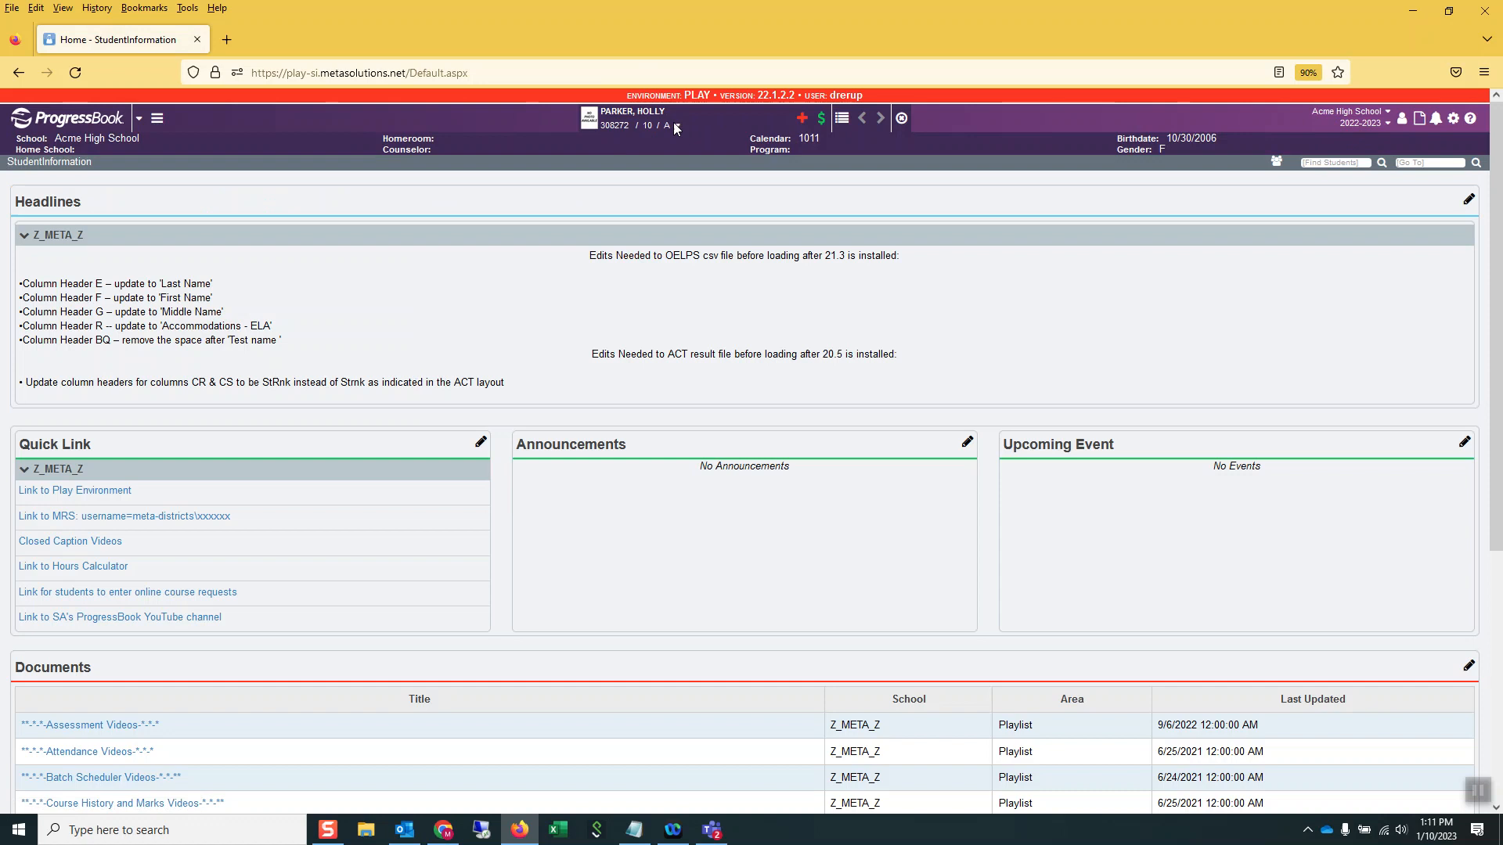
pyautogui.click(678, 126)
pyautogui.click(730, 176)
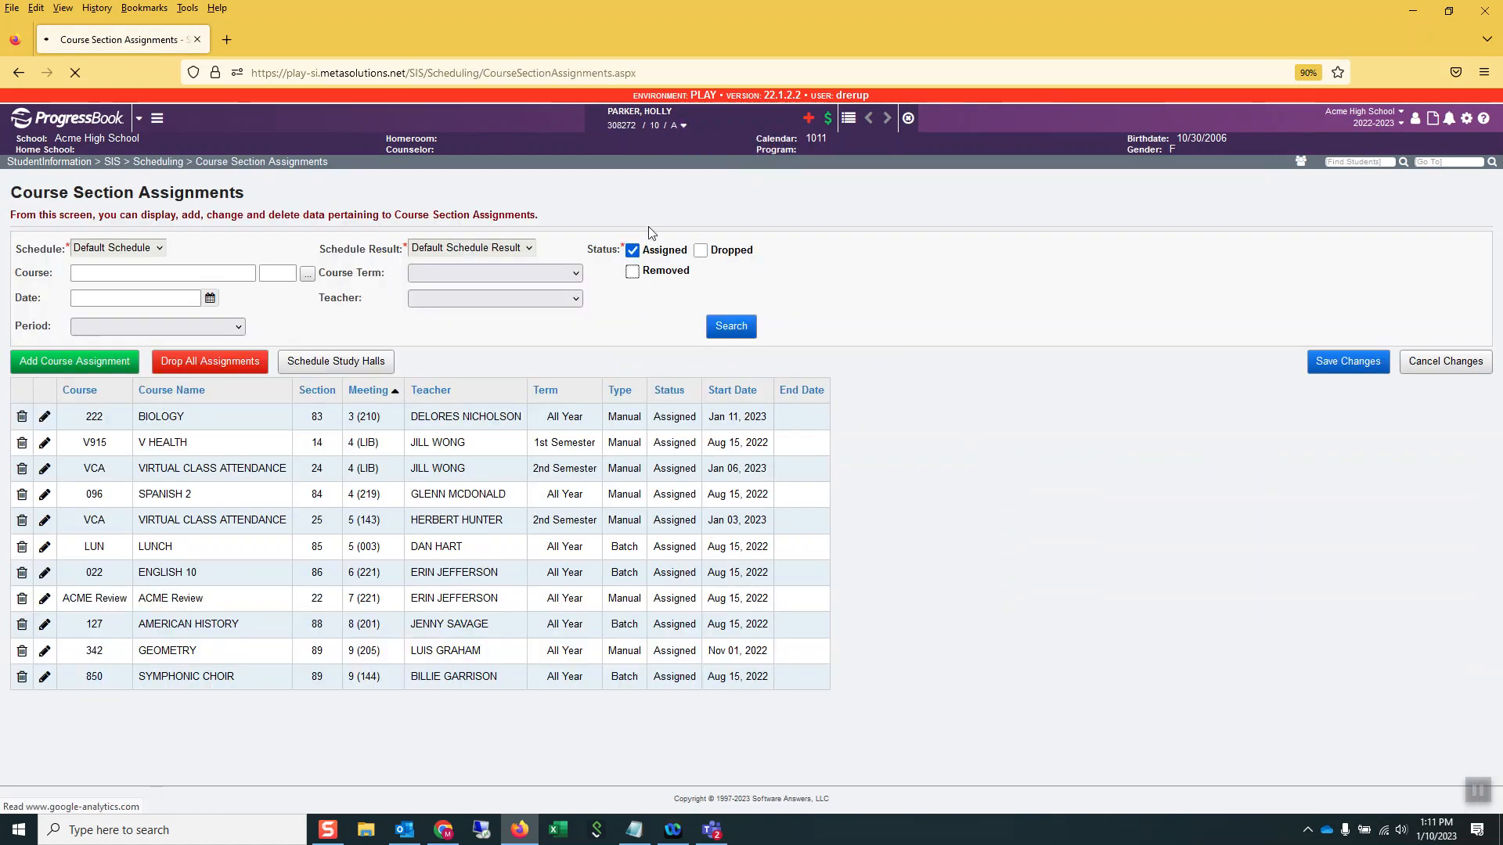
pyautogui.click(700, 250)
pyautogui.click(731, 326)
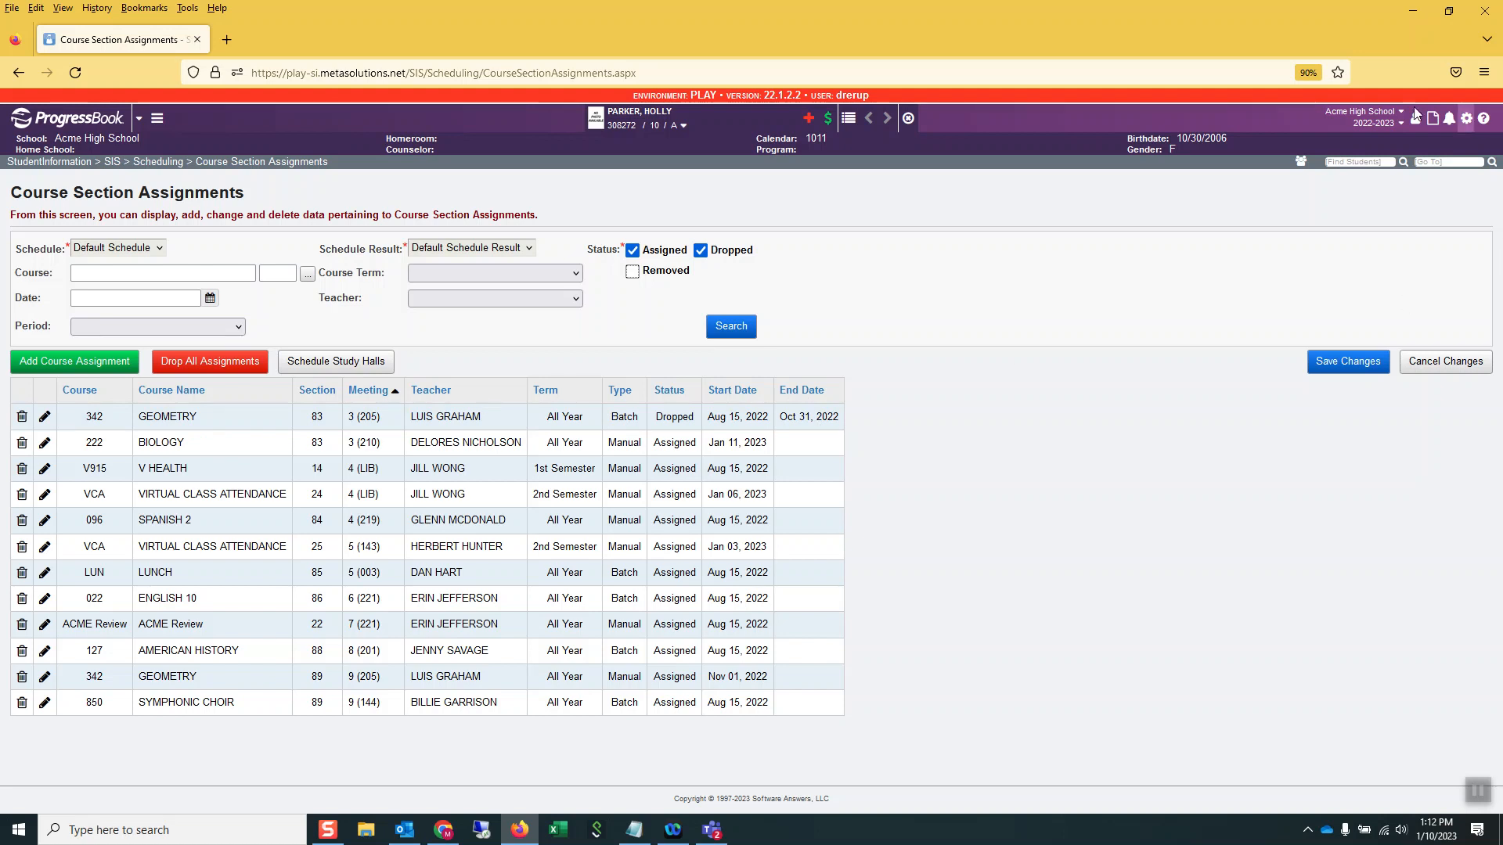
# Reopen the Student Marks screen through a screen search to check the marks of both Geometry sections
pyautogui.click(1433, 162)
pyautogui.write('student marks')
pyautogui.press('Return')
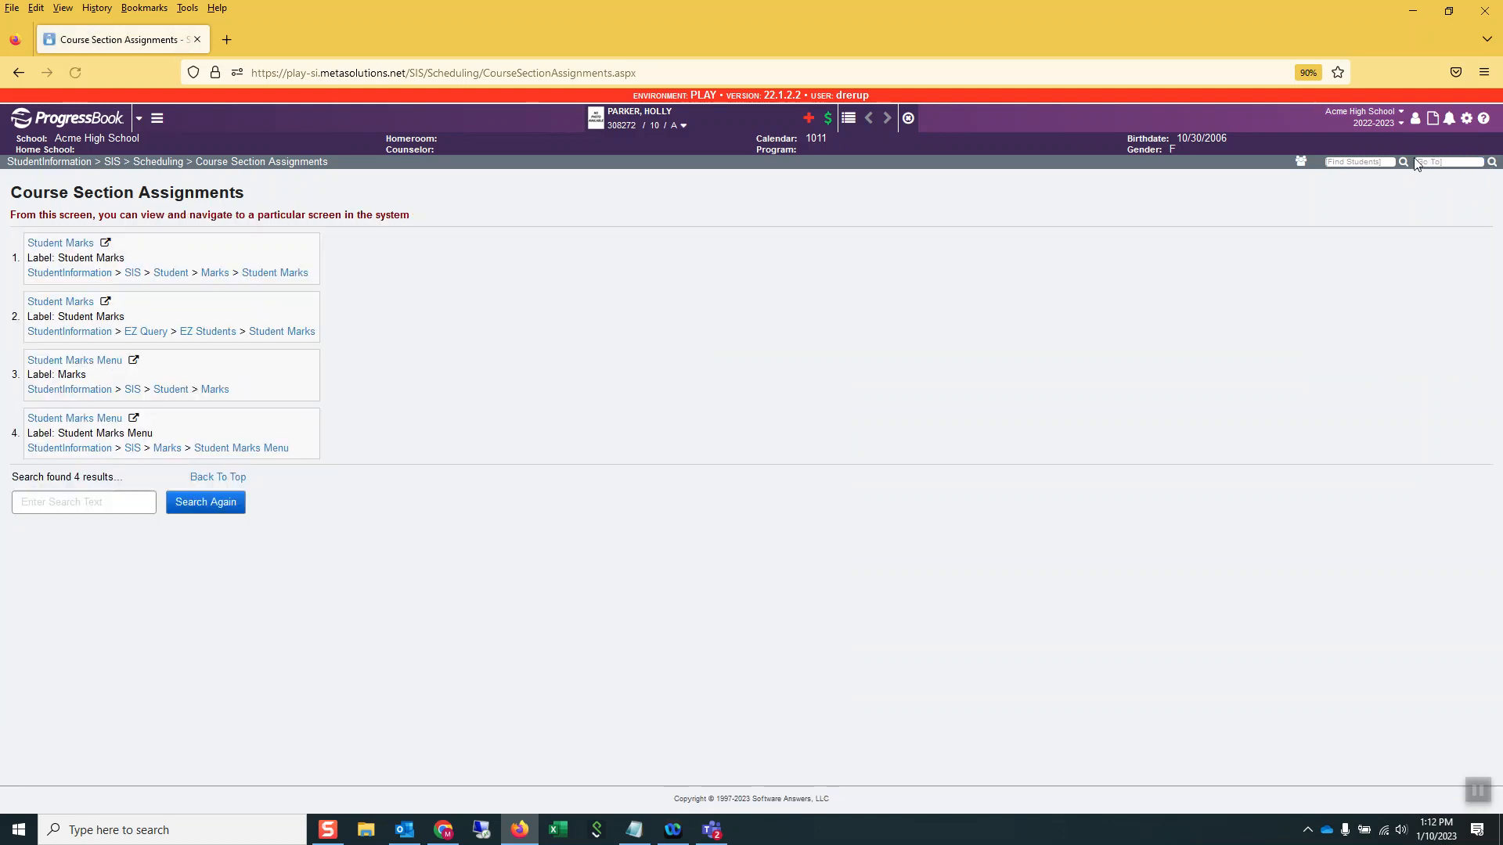
pyautogui.click(278, 273)
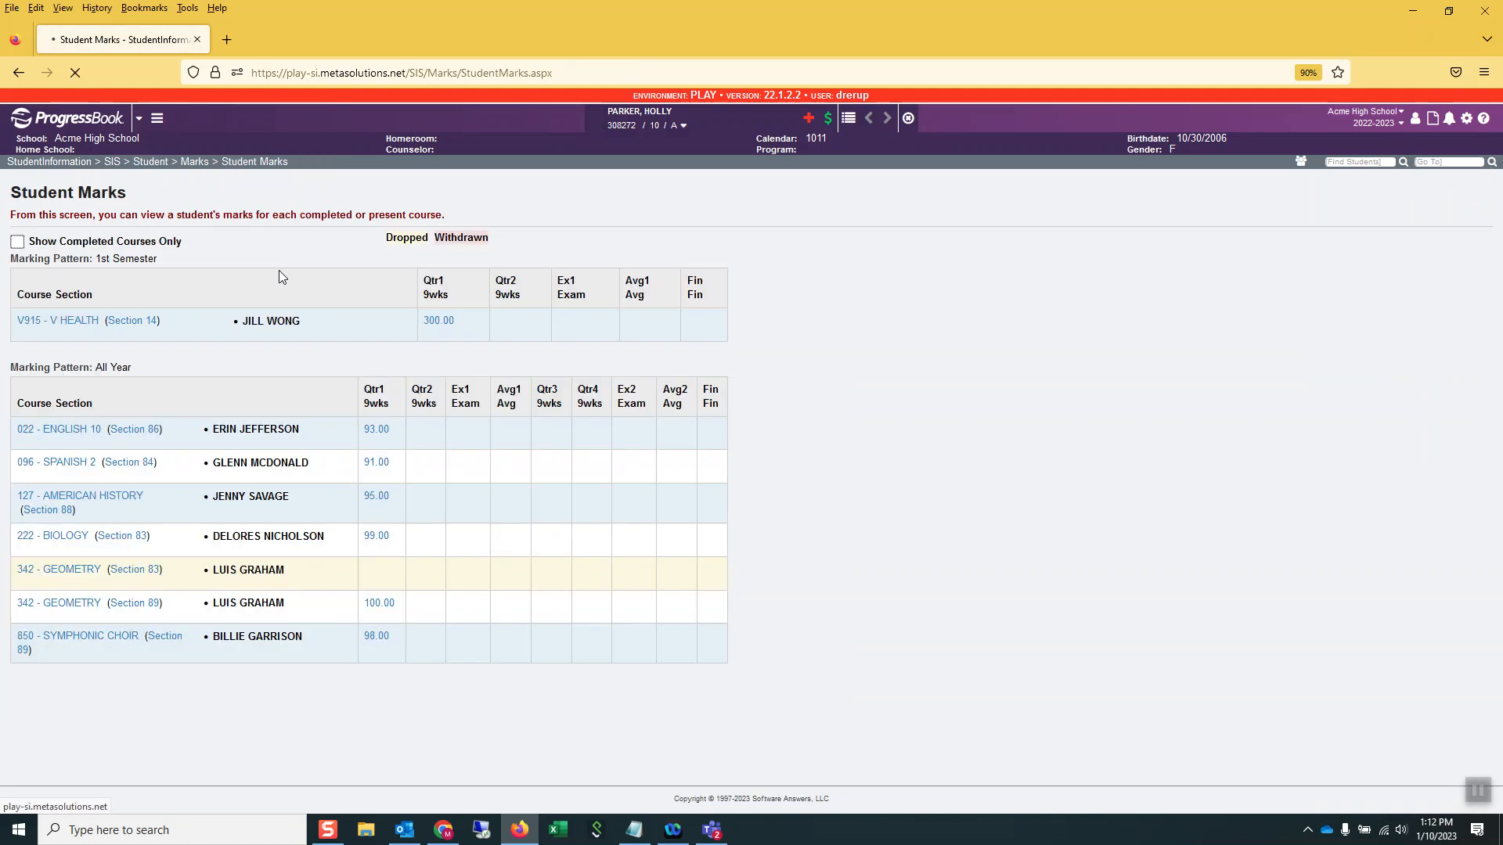